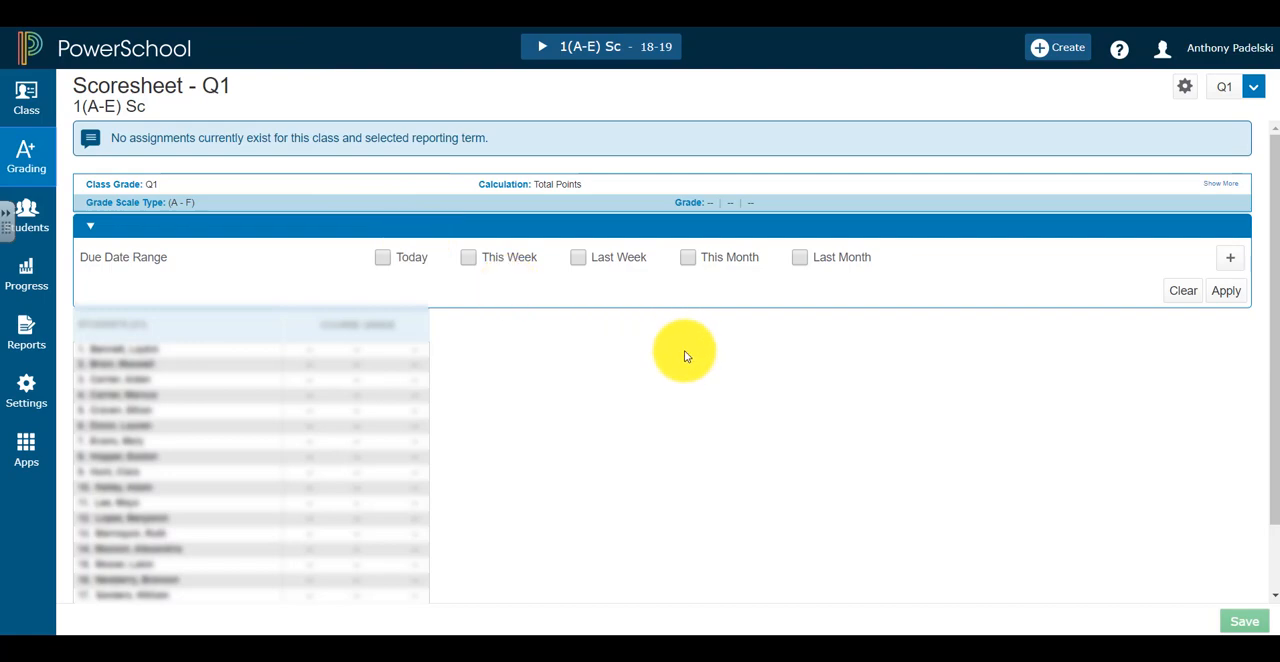
Switch to the 2(A-E) Math - Fourth Grade class and open the Traditional Grade Calculations
{"action": "left_click", "coordinate": [543, 46]}
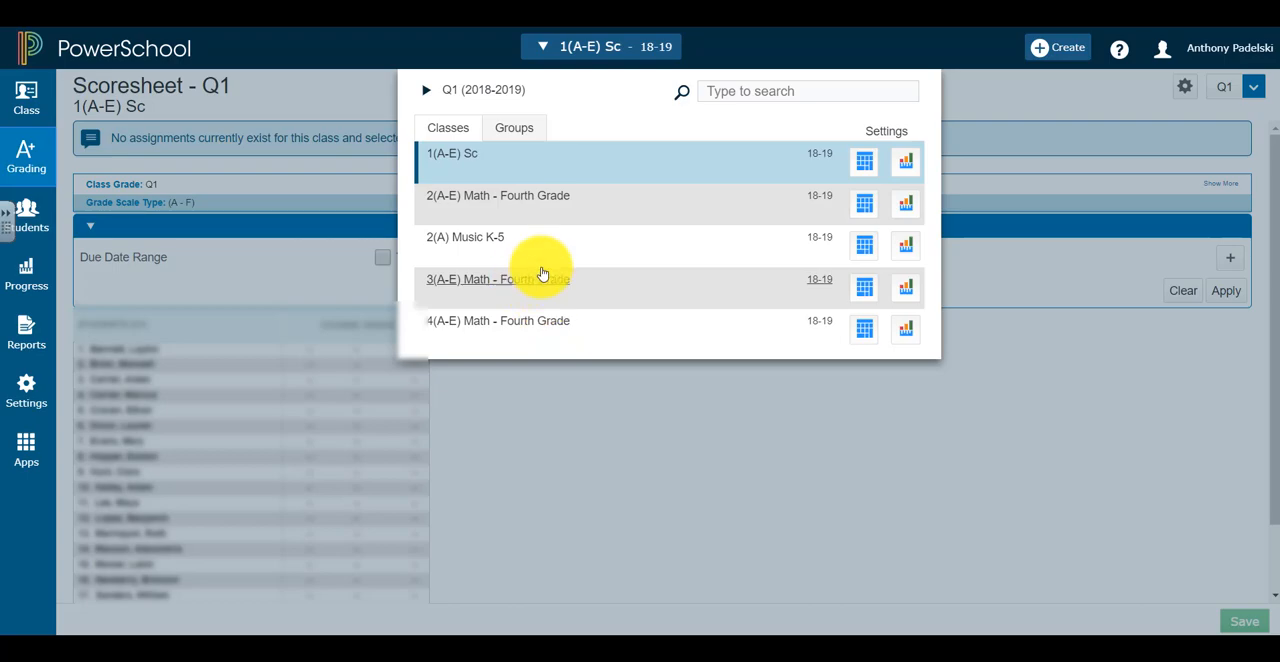
{"action": "left_click", "coordinate": [527, 201]}
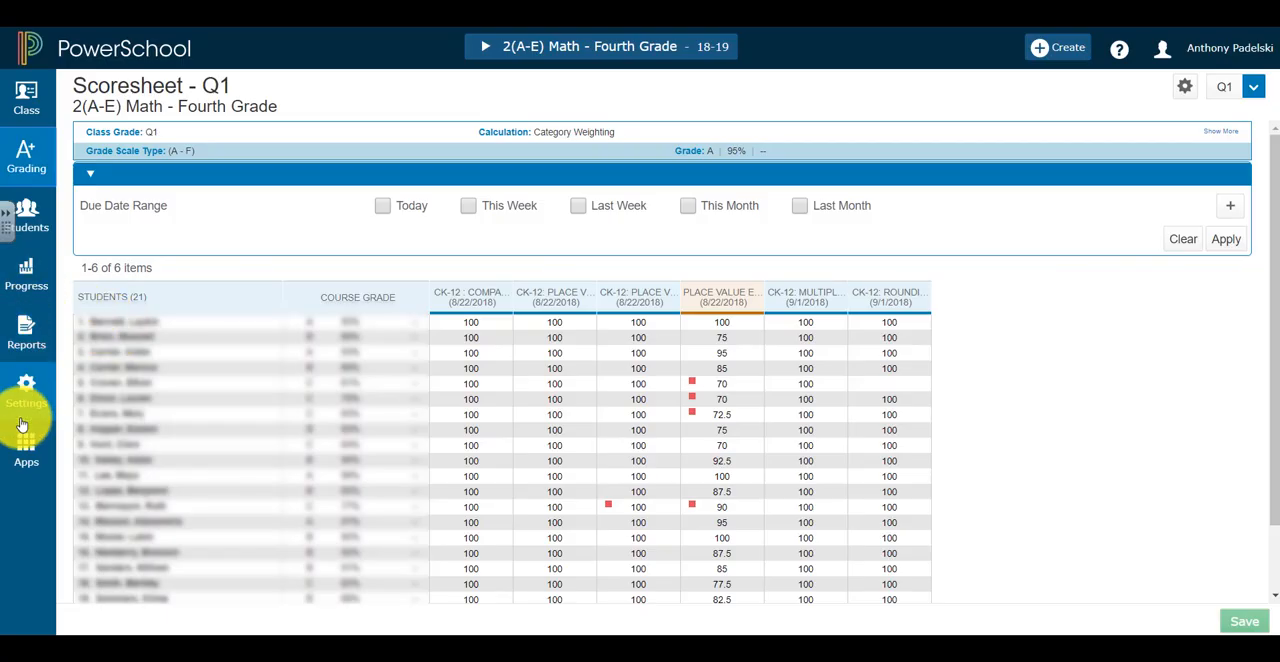
{"action": "left_click", "coordinate": [26, 393]}
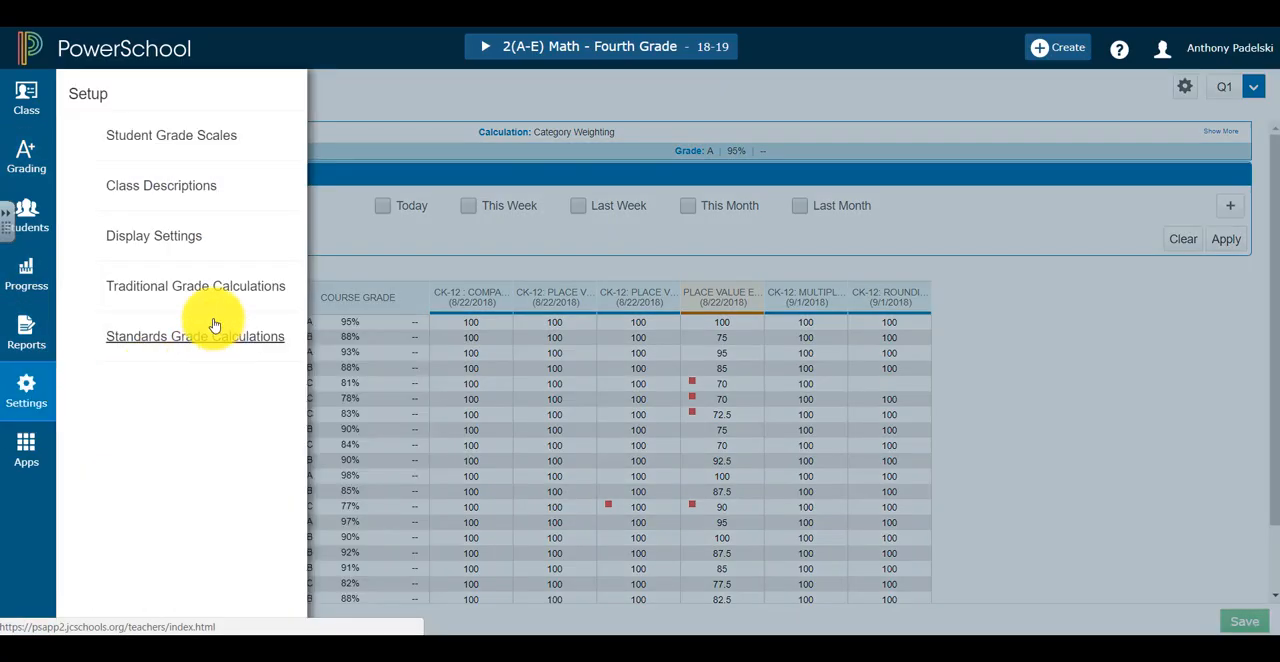
{"action": "left_click", "coordinate": [201, 285]}
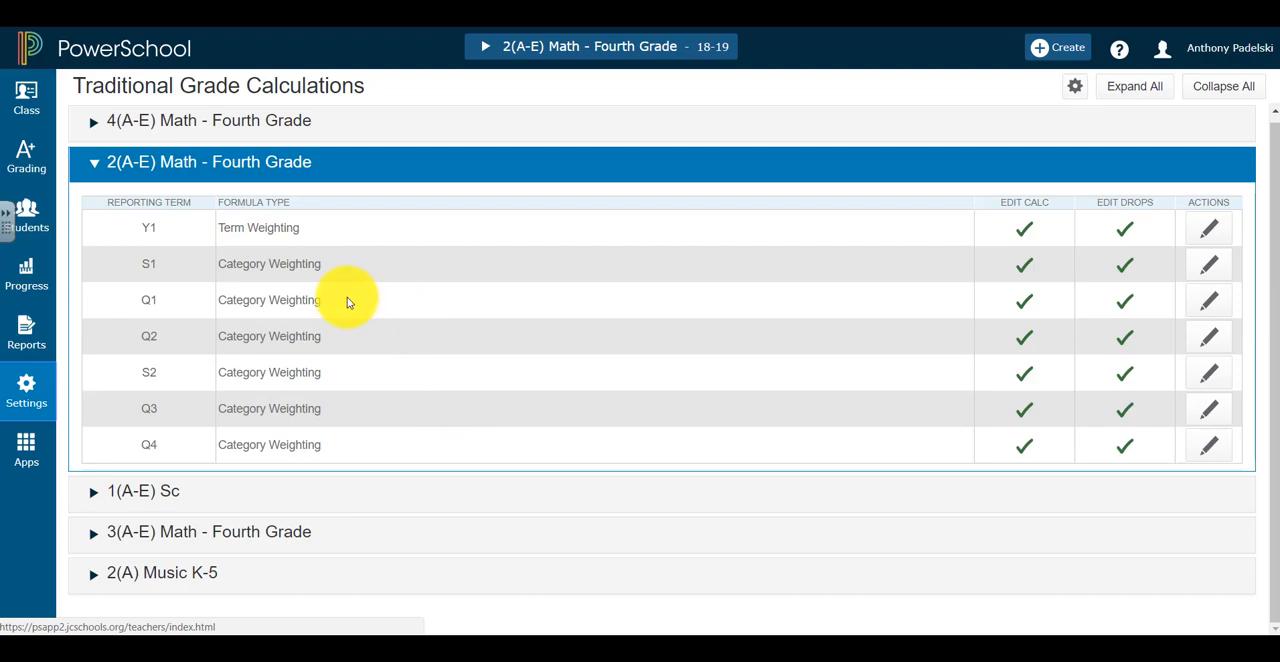
Review the category weighting formulas of reporting terms Q1 and Q3 for 2(A-E) Math - Fourth Grade, saving the Q1 calculation
{"action": "left_click", "coordinate": [1209, 303]}
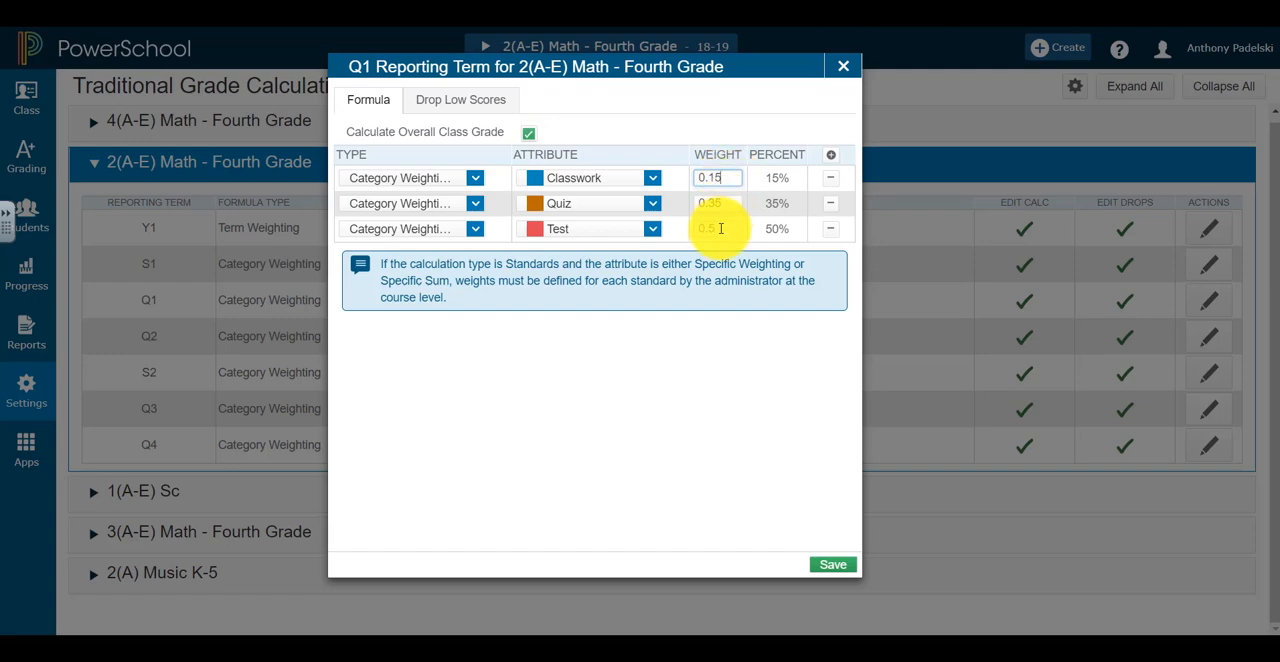
{"action": "left_click", "coordinate": [838, 576]}
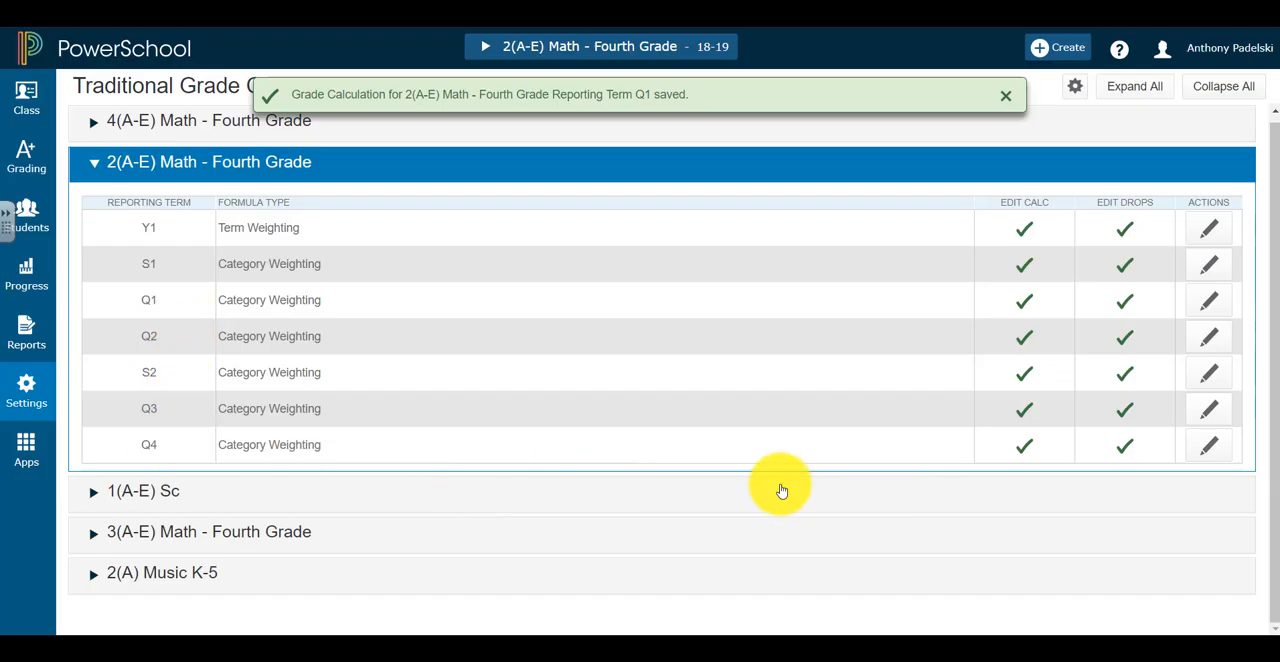
{"action": "left_click", "coordinate": [1208, 412]}
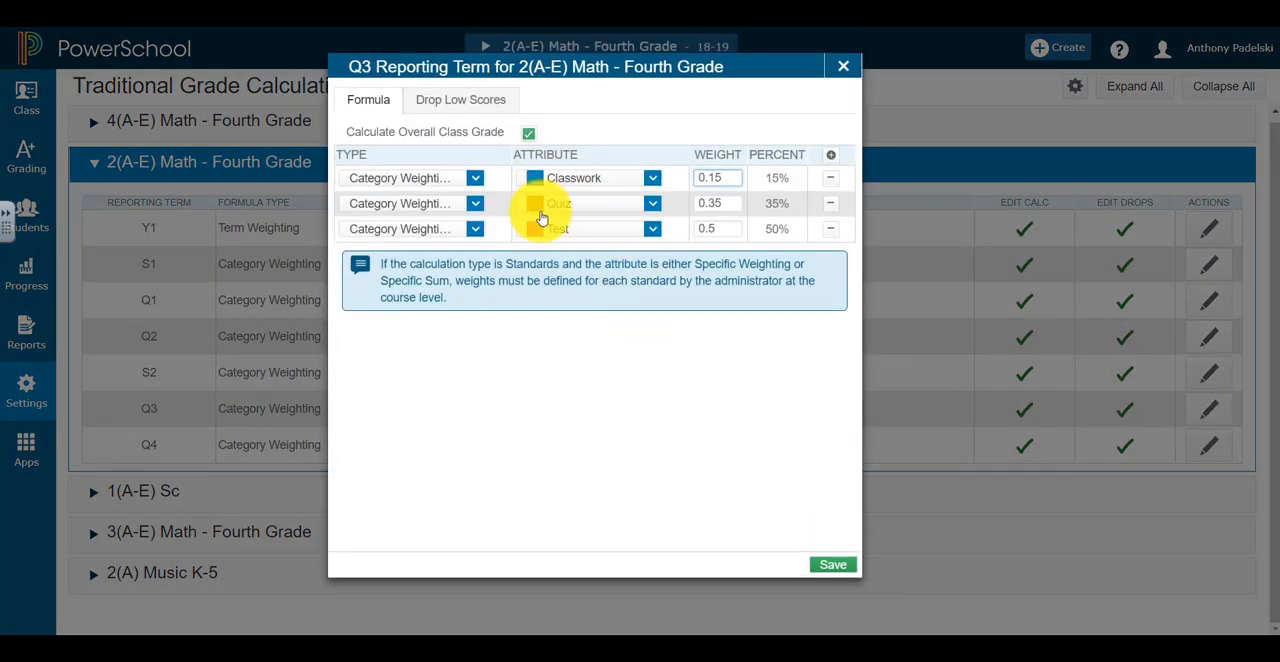
{"action": "left_click", "coordinate": [836, 66]}
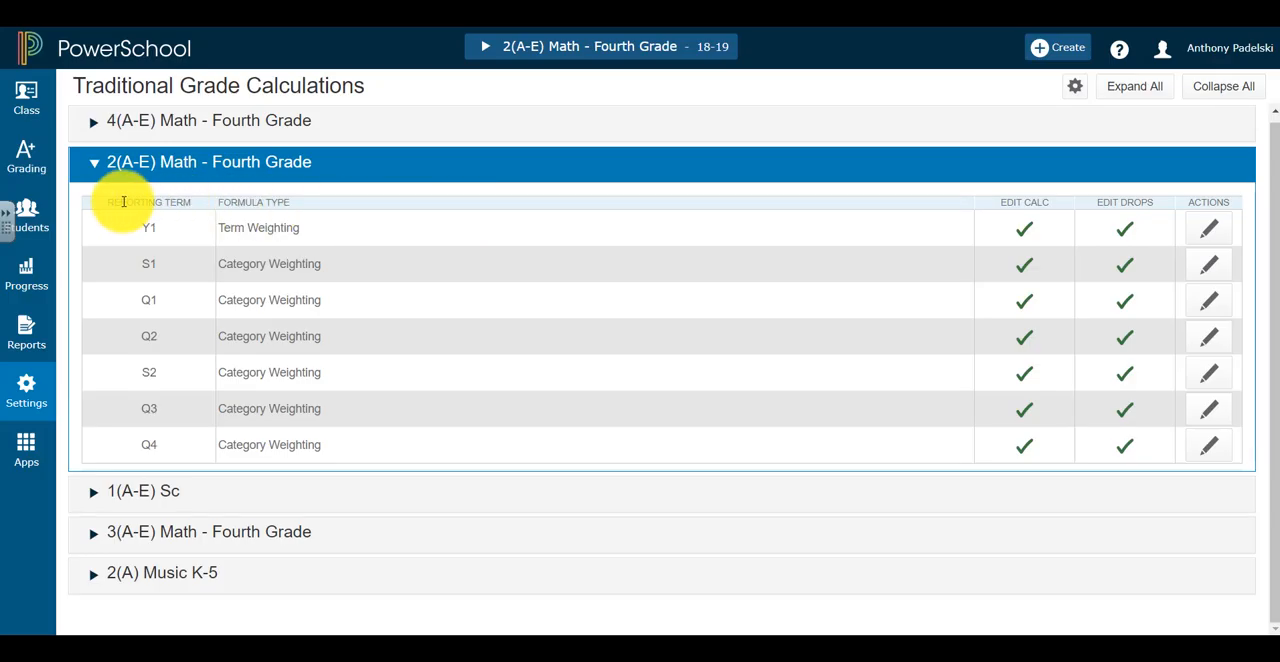
{"action": "left_click", "coordinate": [88, 162]}
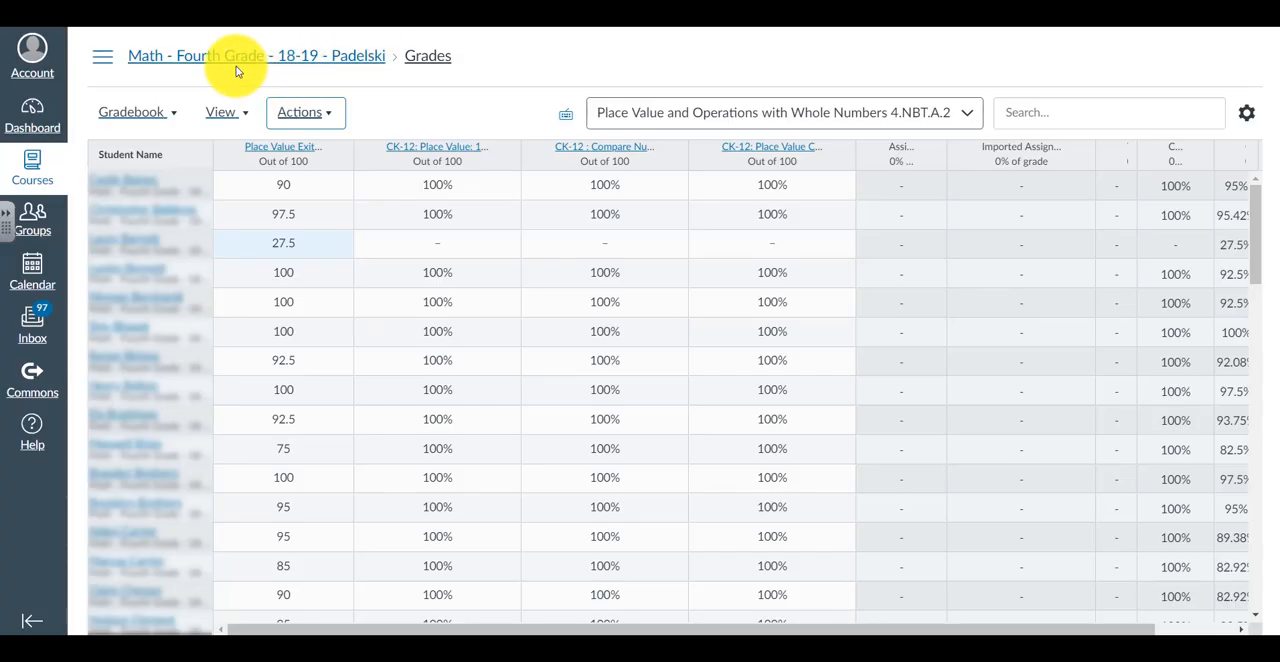
Switch to Canvas, open the Assignments page of the Math - Fourth Grade 18-19 course and show its assignment settings options
{"action": "left_click", "coordinate": [231, 61]}
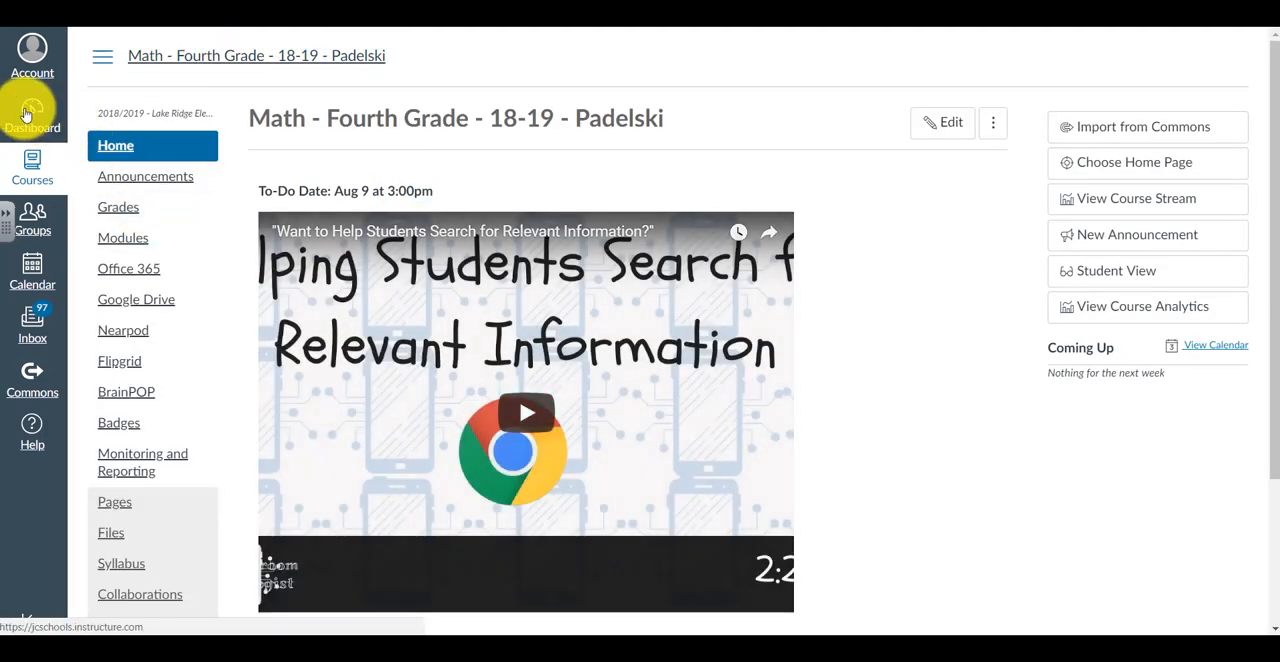
{"action": "left_click", "coordinate": [26, 115]}
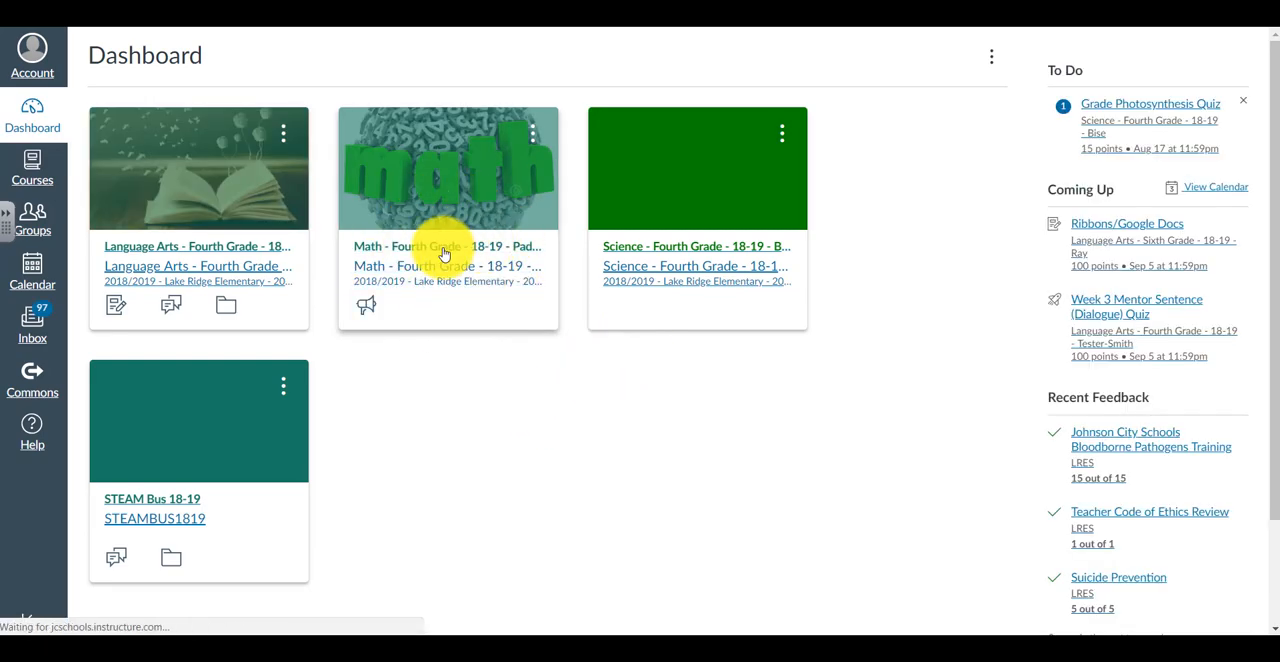
{"action": "left_click", "coordinate": [444, 254]}
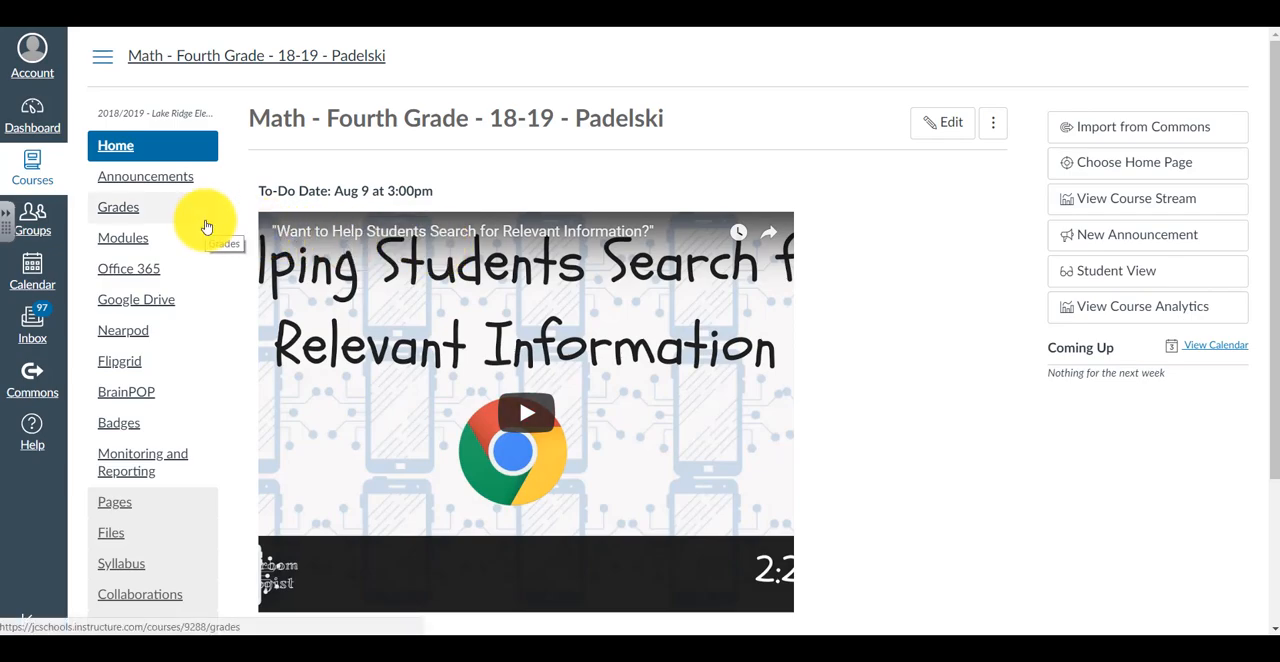
{"action": "scroll", "coordinate": [205, 227], "scroll_direction": "down", "scroll_amount": 2}
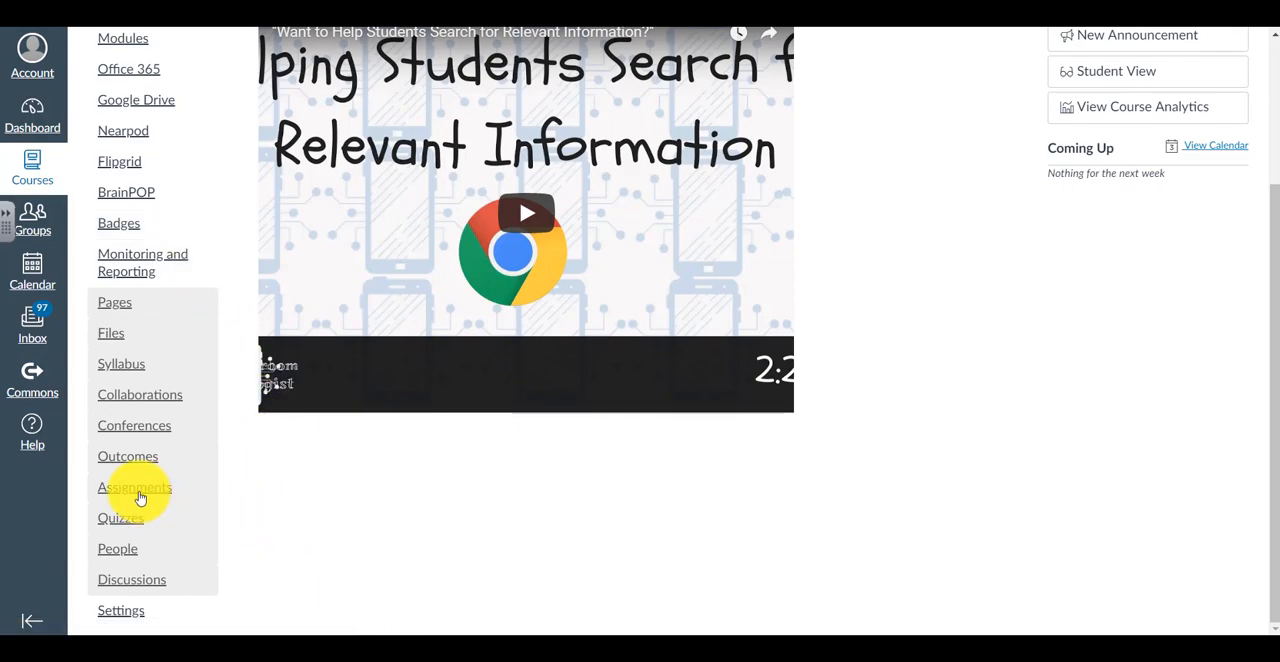
{"action": "left_click", "coordinate": [138, 496]}
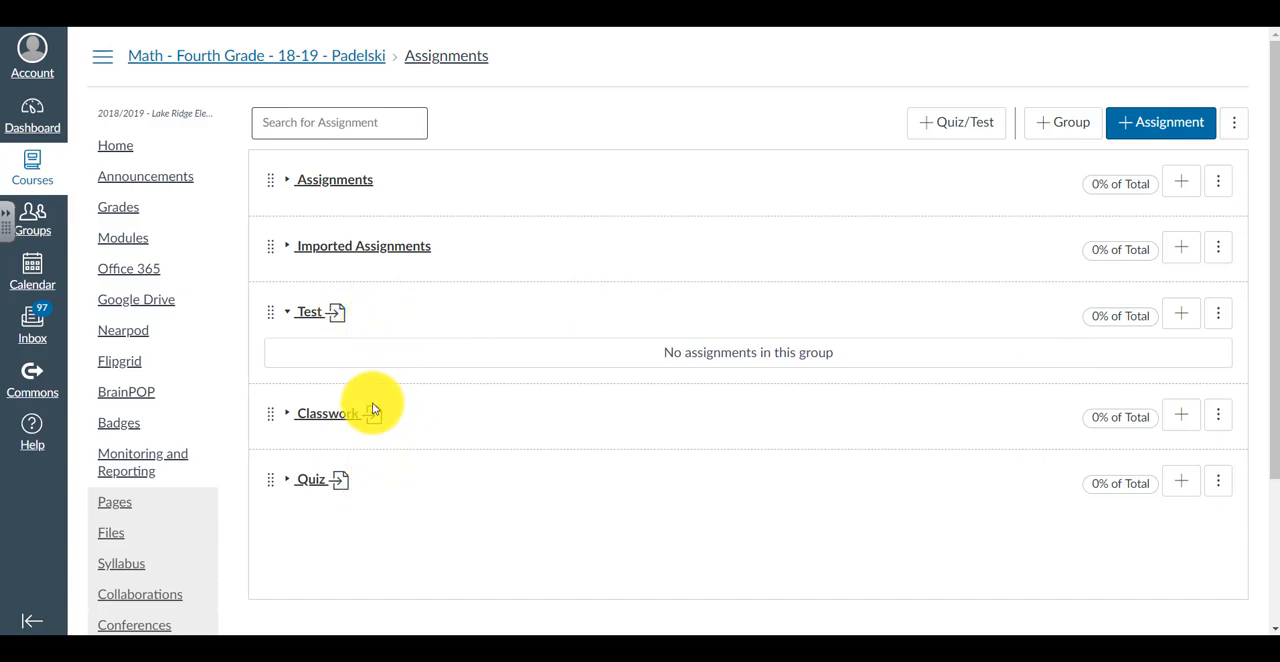
{"action": "left_click", "coordinate": [1236, 123]}
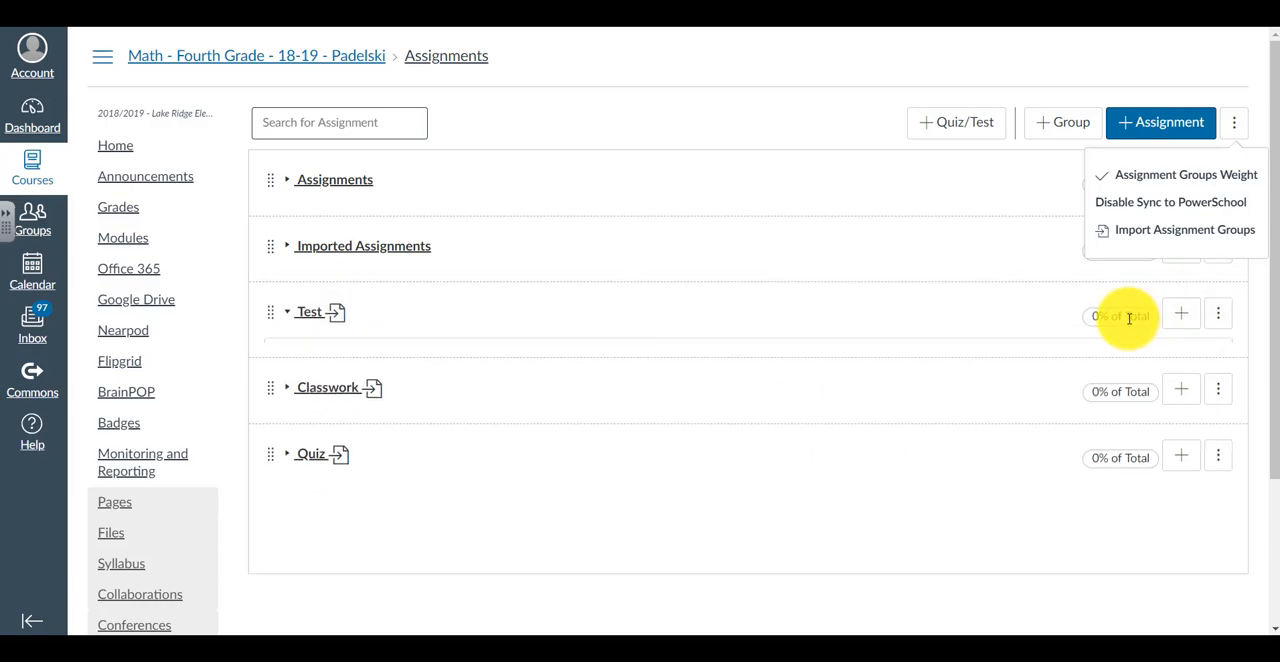
Set the Test assignment group's weight to 50% of the total grade and save it
{"action": "left_click", "coordinate": [1181, 314]}
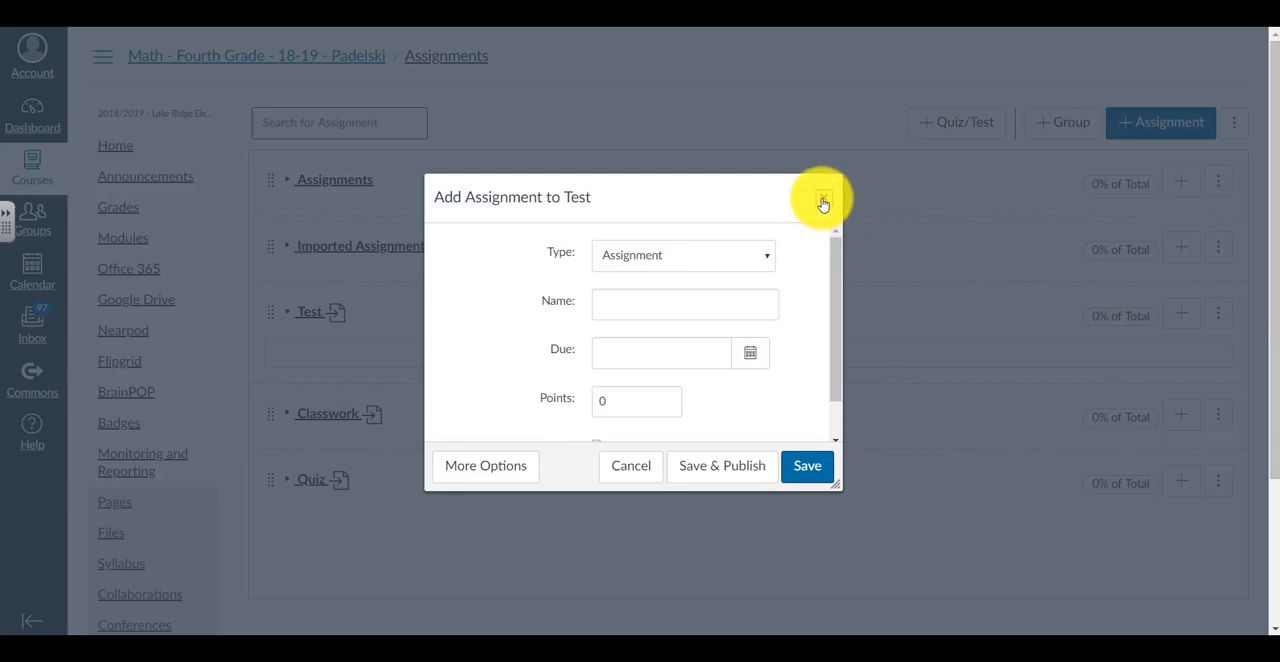
{"action": "left_click", "coordinate": [822, 201]}
{"action": "left_click", "coordinate": [1218, 314]}
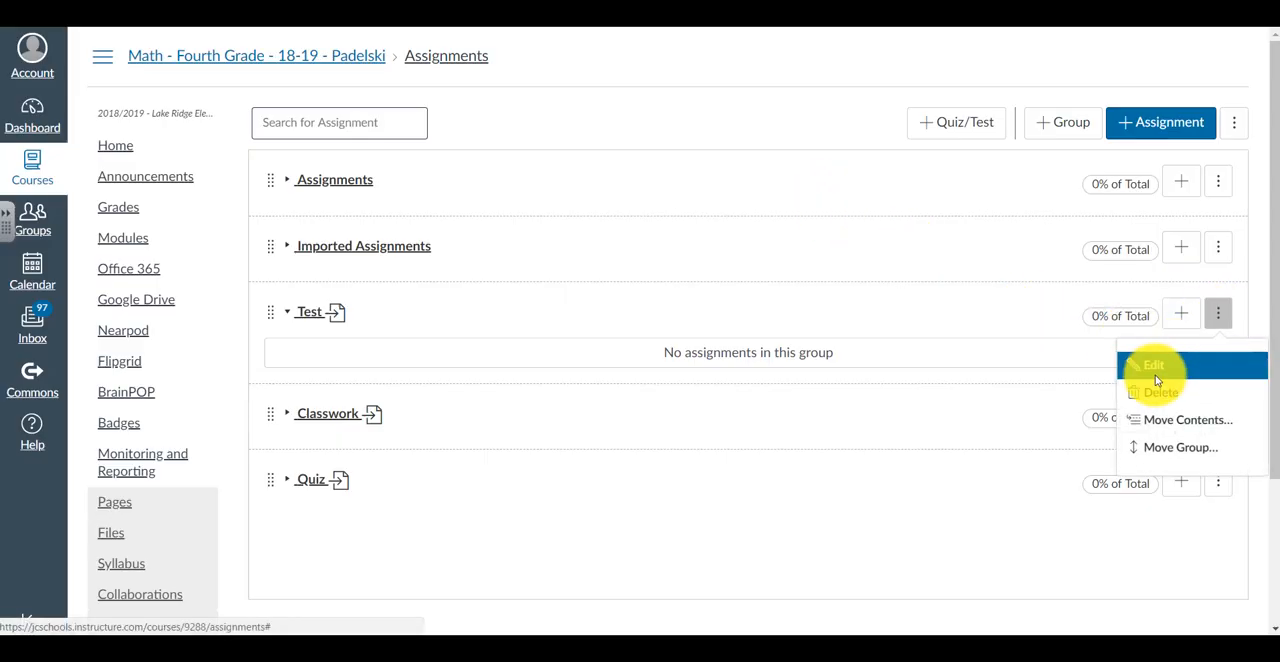
{"action": "left_click", "coordinate": [1156, 367]}
{"action": "left_click", "coordinate": [584, 362]}
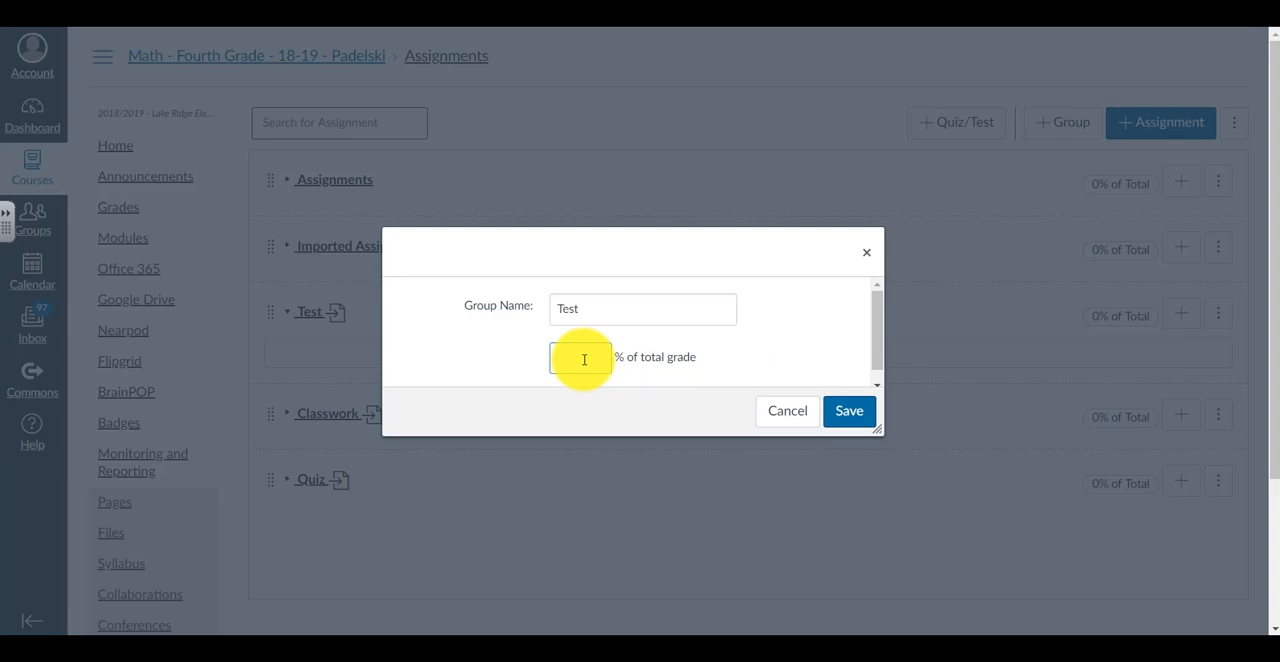
{"action": "type", "text": "50"}
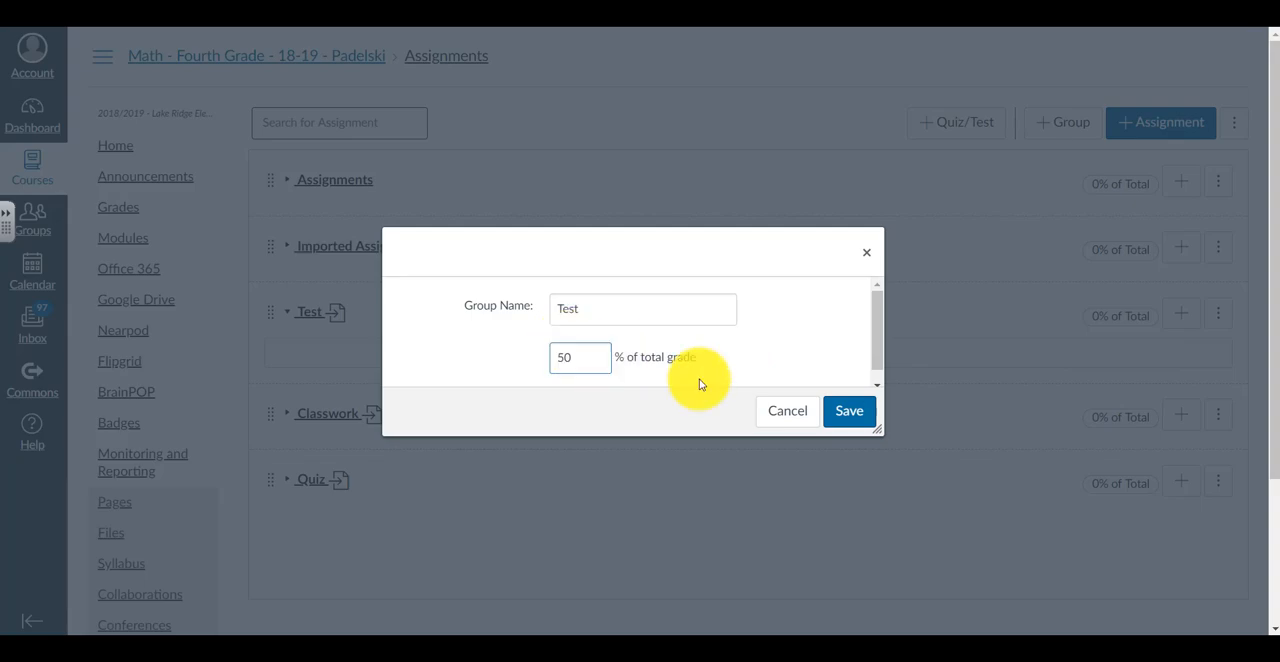
{"action": "left_click", "coordinate": [851, 411]}
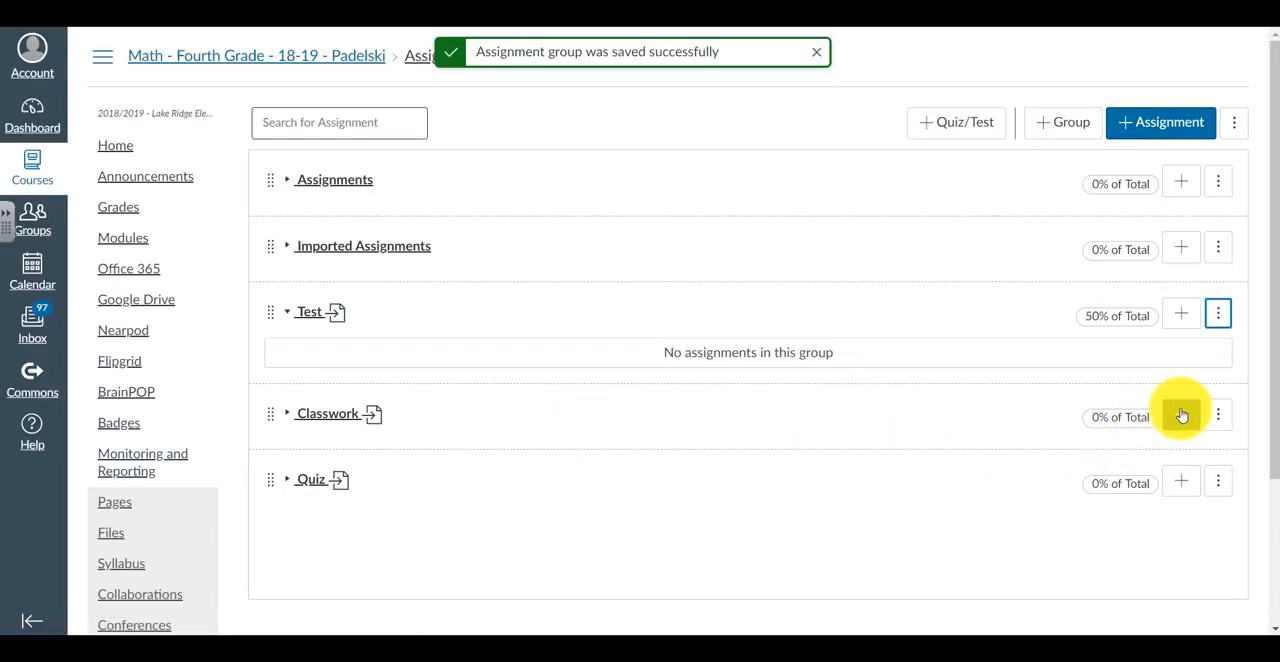
Set the Classwork assignment group's weight to 15% of the total grade and save it
{"action": "left_click", "coordinate": [1218, 416]}
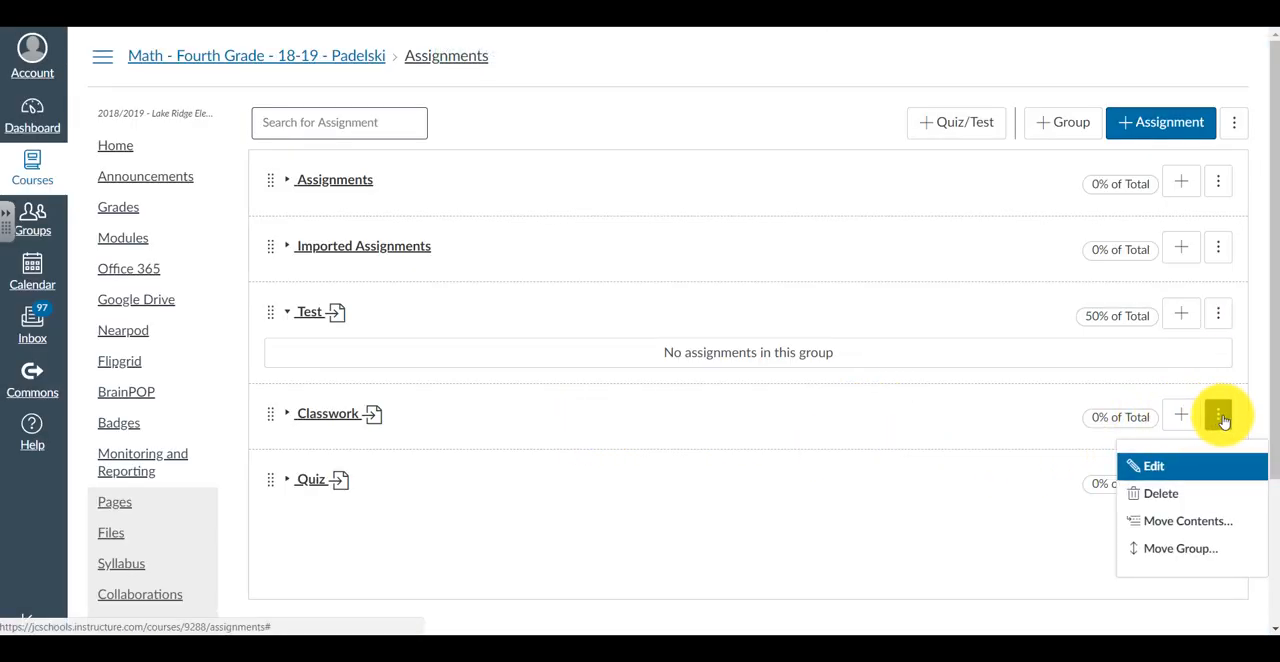
{"action": "left_click", "coordinate": [1190, 466]}
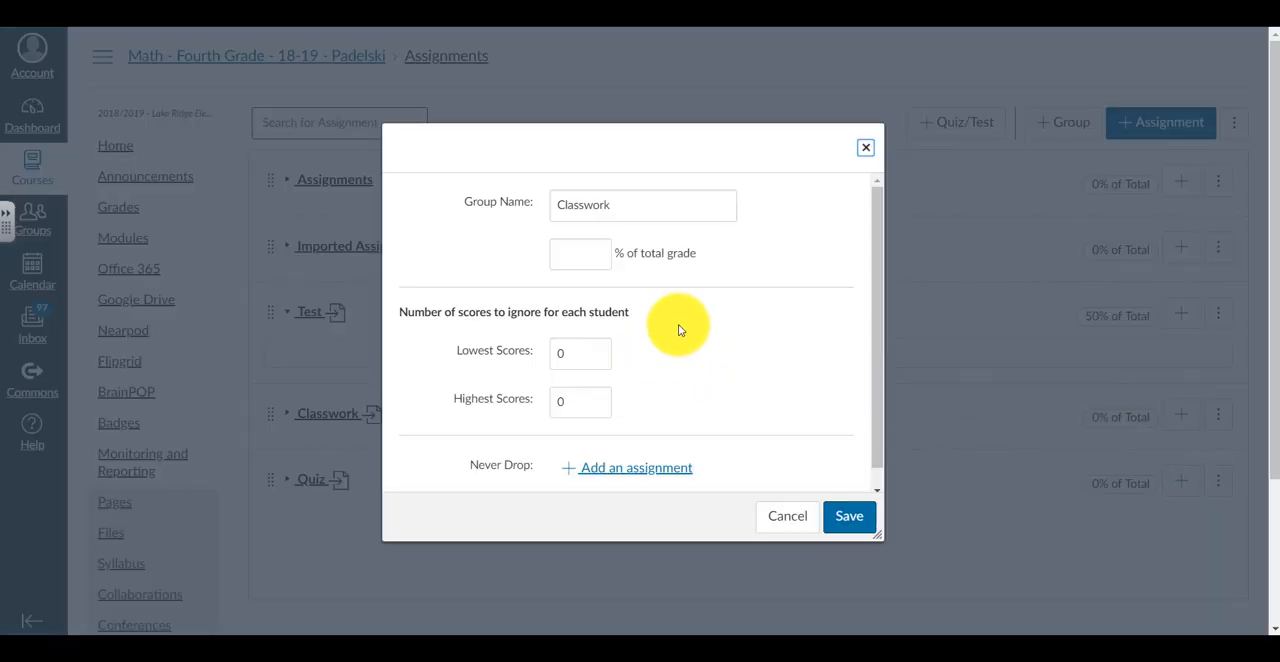
{"action": "left_click", "coordinate": [586, 263]}
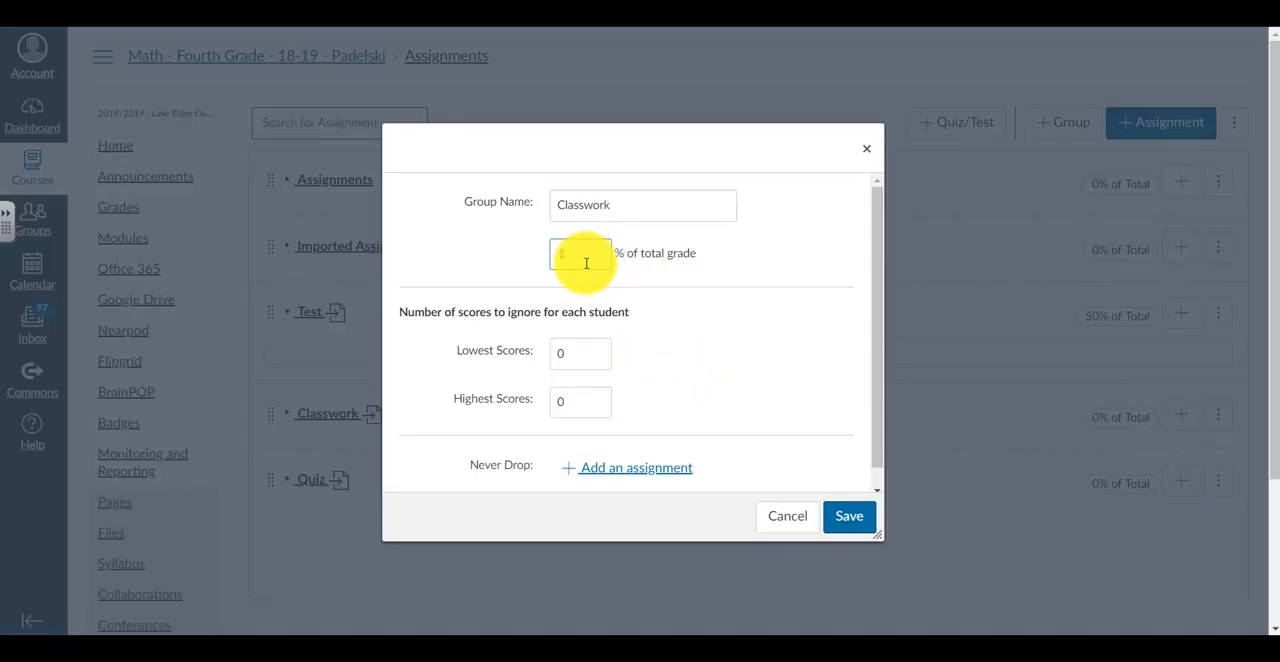
{"action": "type", "text": "15"}
{"action": "left_click", "coordinate": [860, 520]}
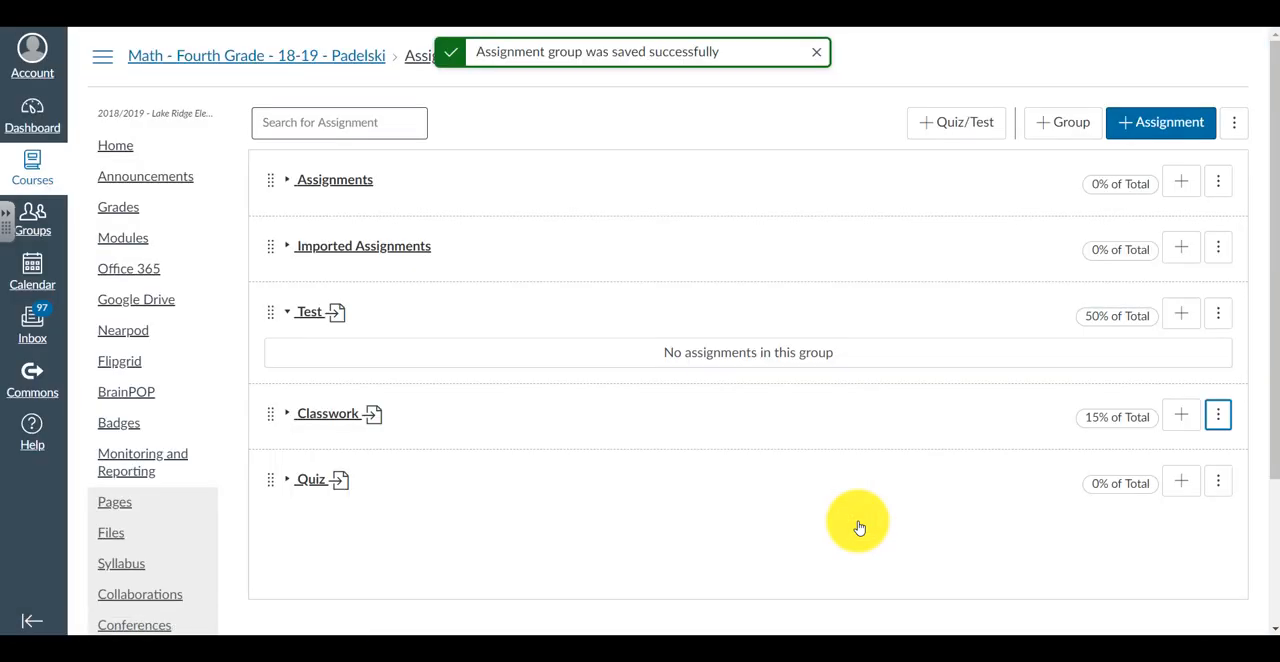
Set the Quiz assignment group's weight to 35% of the total grade and save it
{"action": "left_click", "coordinate": [1218, 481]}
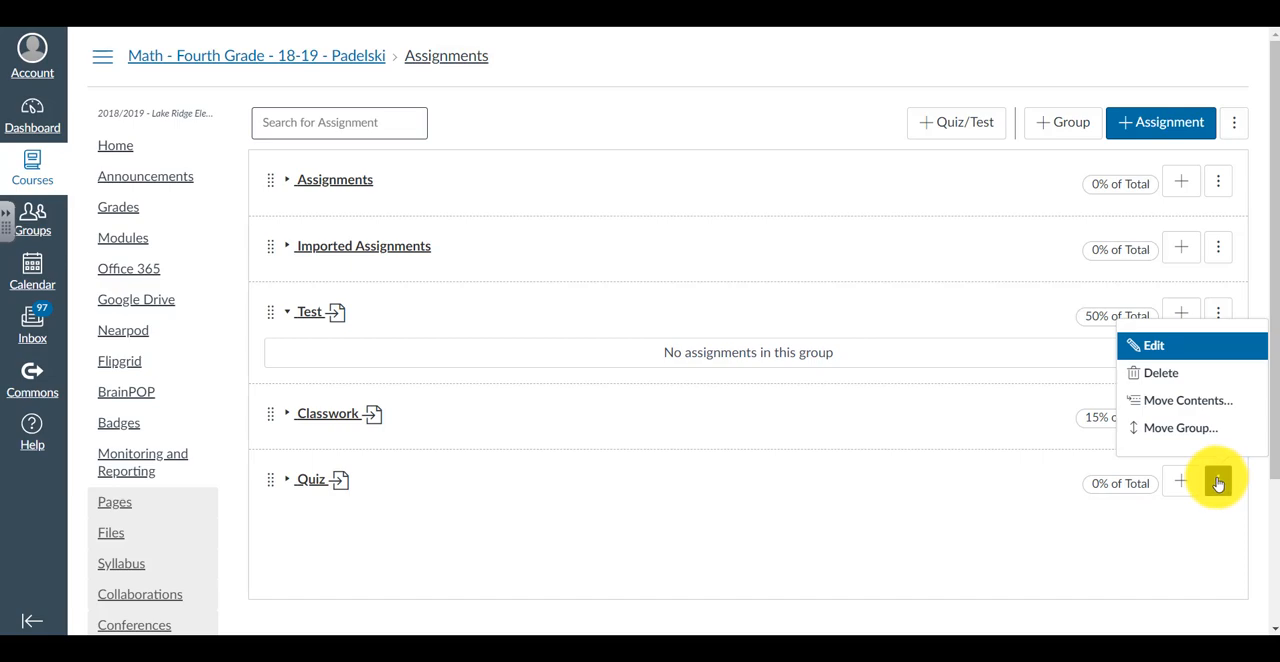
{"action": "left_click", "coordinate": [1158, 346]}
{"action": "left_click", "coordinate": [578, 253]}
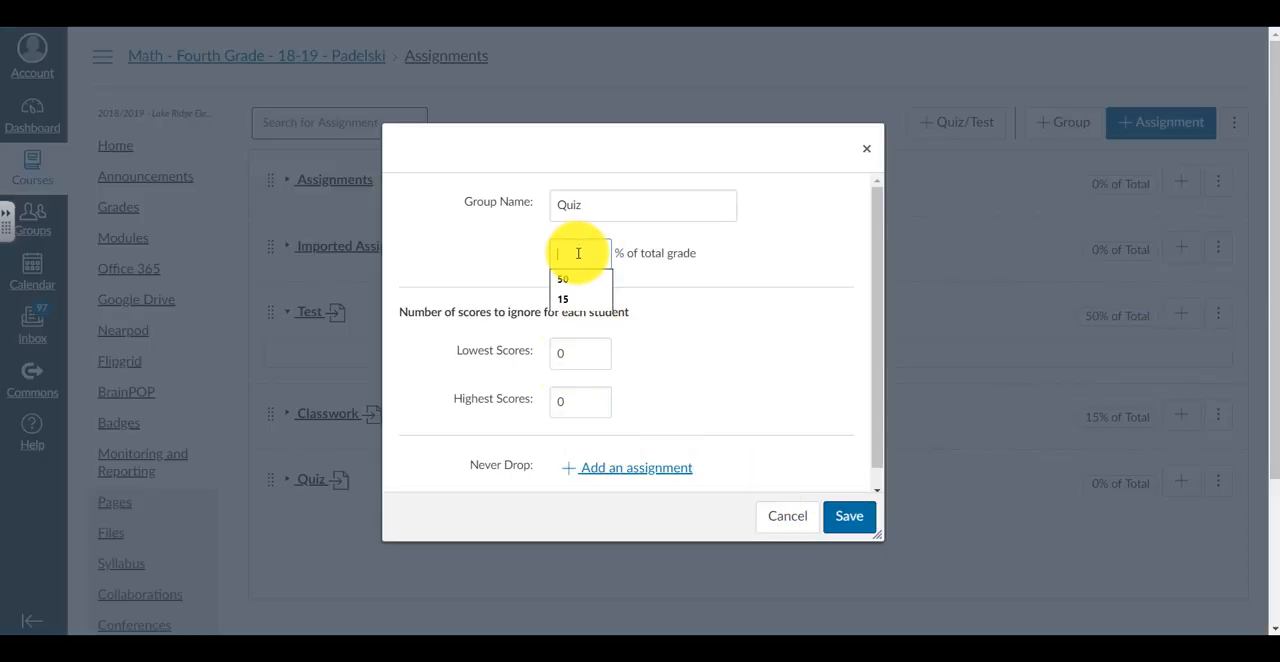
{"action": "left_click", "coordinate": [858, 522]}
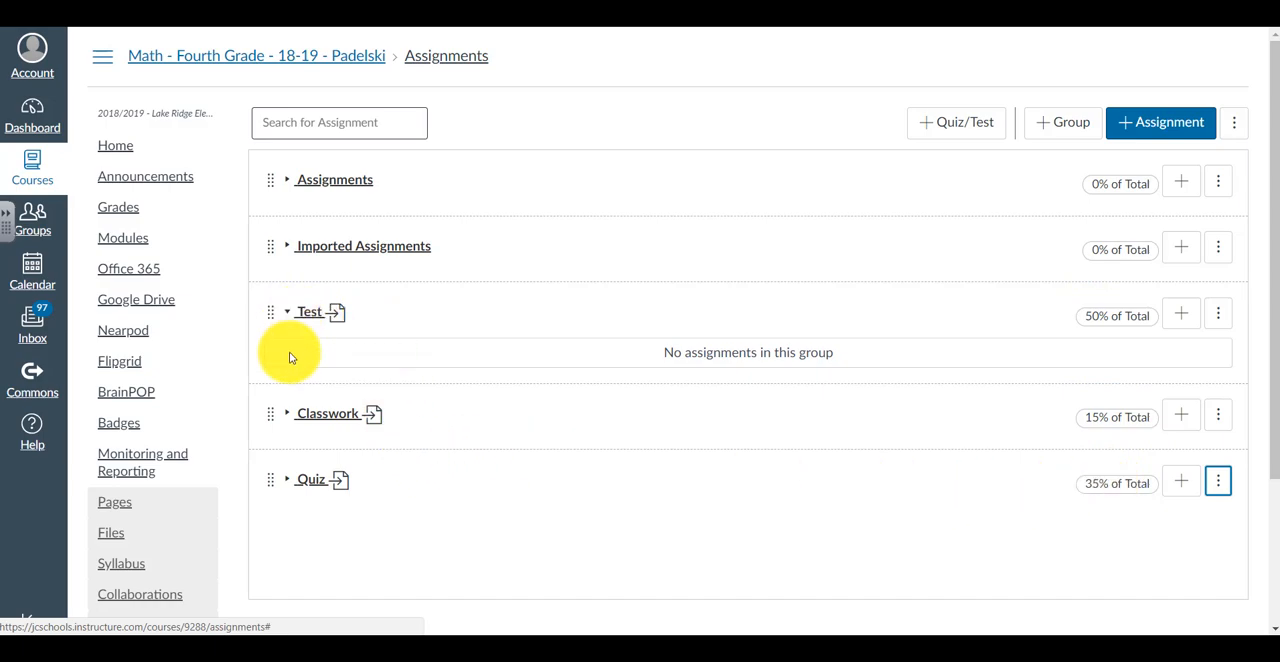
Examine which assignments the Classwork and Quiz groups contain, and collapse both groups again
{"action": "left_click", "coordinate": [287, 414]}
{"action": "scroll", "coordinate": [464, 481], "scroll_direction": "down", "scroll_amount": 3}
{"action": "scroll", "coordinate": [464, 481], "scroll_direction": "up", "scroll_amount": 2}
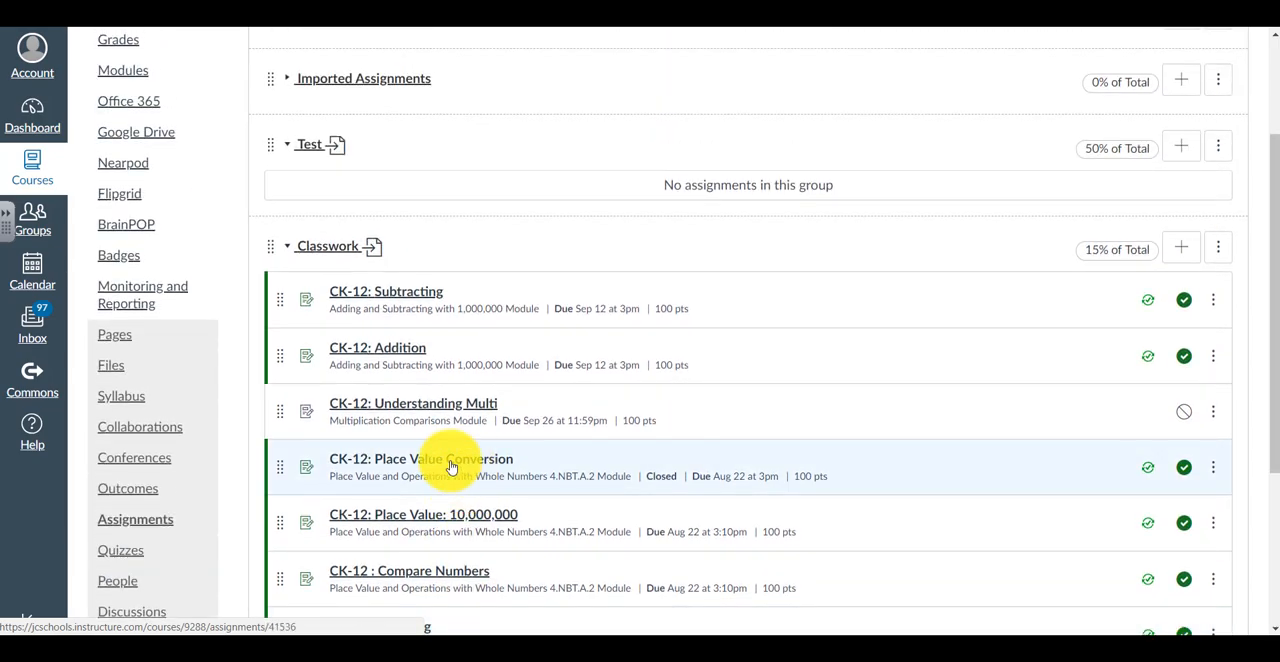
{"action": "scroll", "coordinate": [456, 405], "scroll_direction": "down", "scroll_amount": 1}
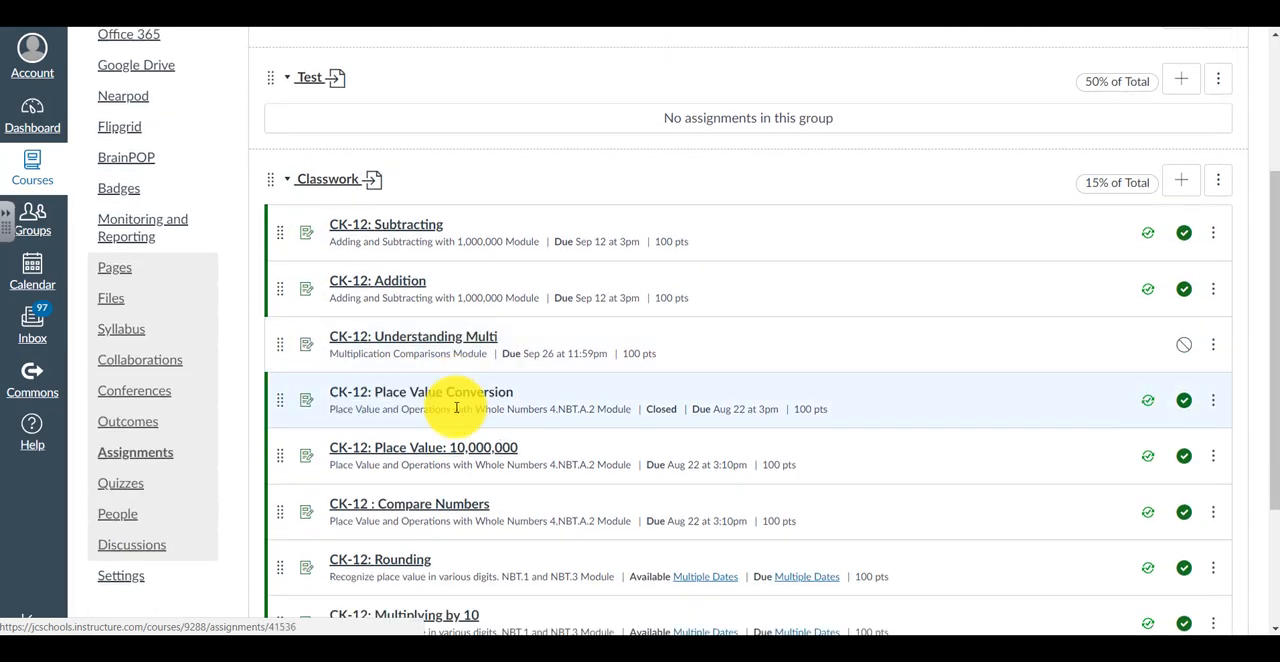
{"action": "scroll", "coordinate": [456, 408], "scroll_direction": "down", "scroll_amount": 4}
{"action": "left_click", "coordinate": [287, 498]}
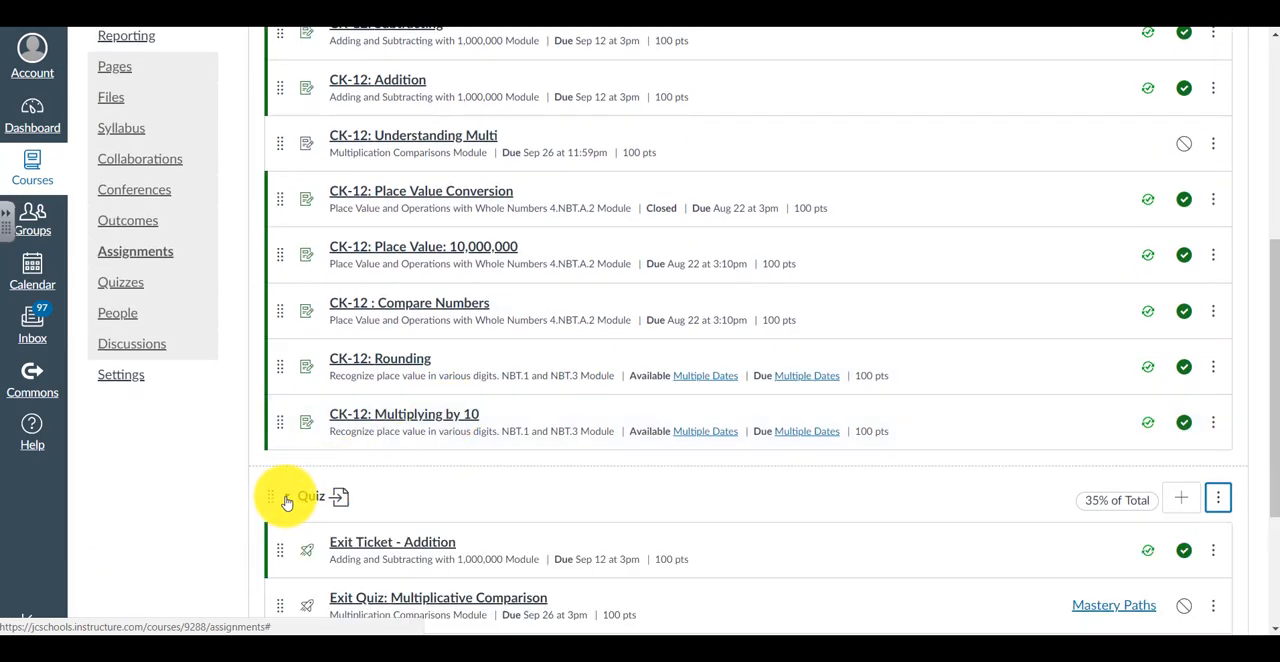
{"action": "left_click", "coordinate": [287, 500]}
{"action": "scroll", "coordinate": [470, 375], "scroll_direction": "up", "scroll_amount": 5}
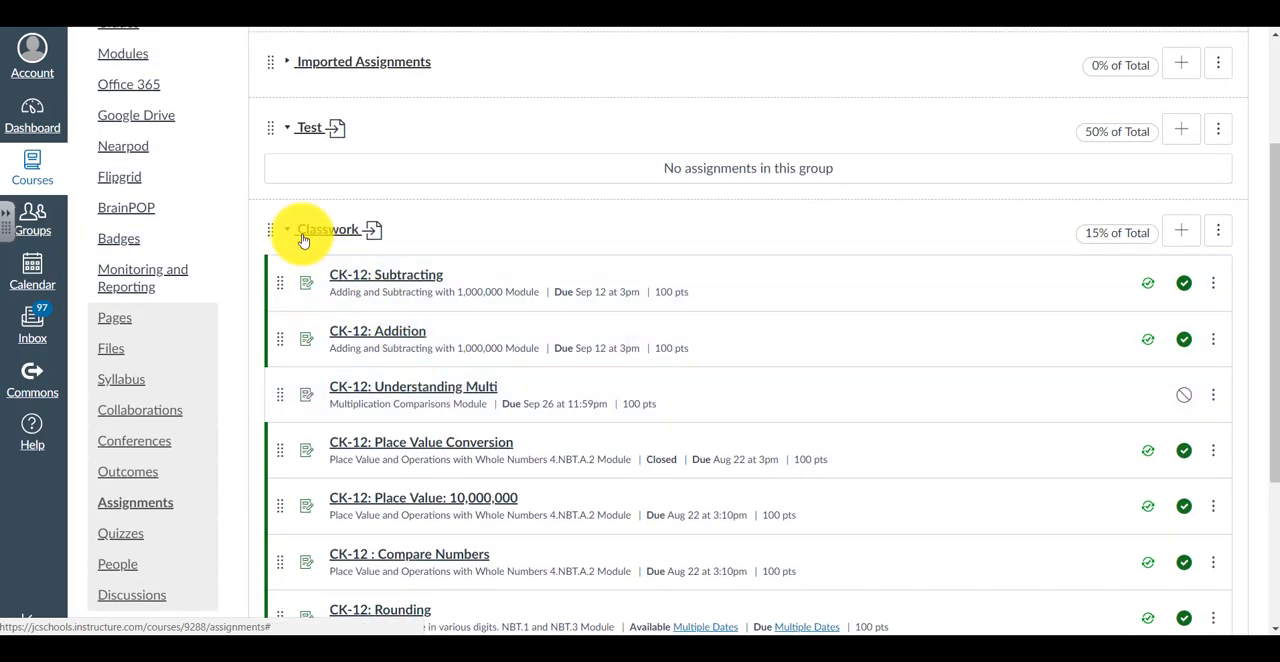
{"action": "left_click", "coordinate": [287, 230]}
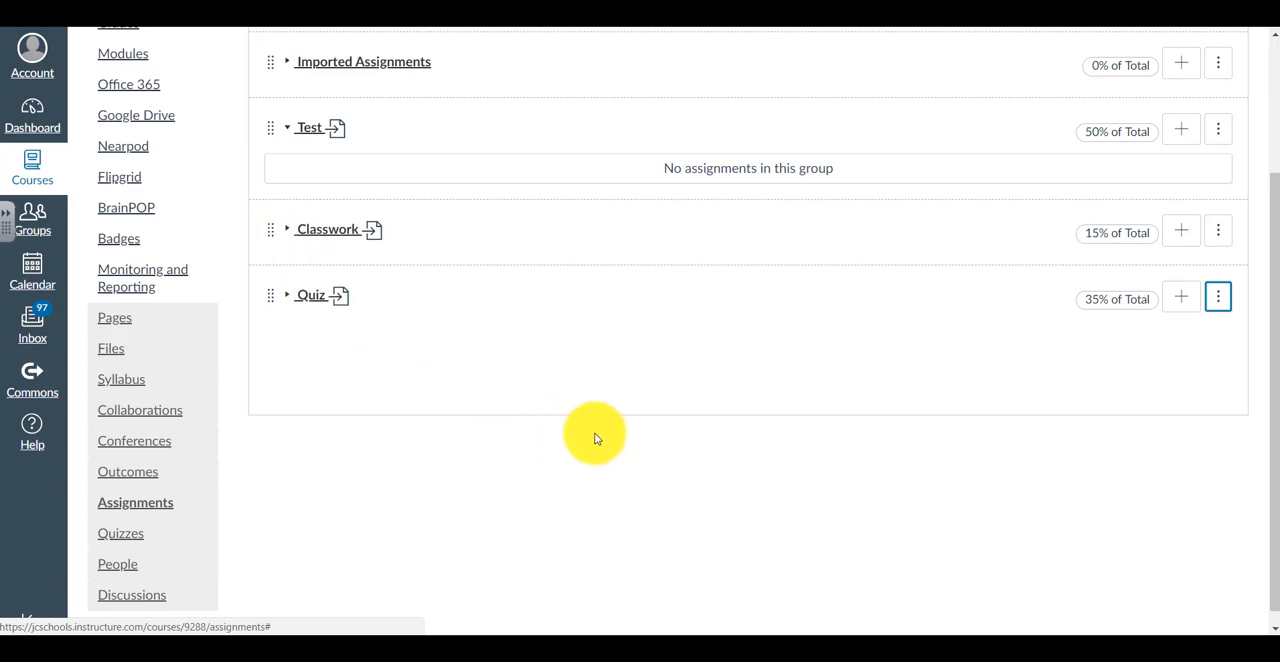
{"action": "scroll", "coordinate": [595, 438], "scroll_direction": "up", "scroll_amount": 1}
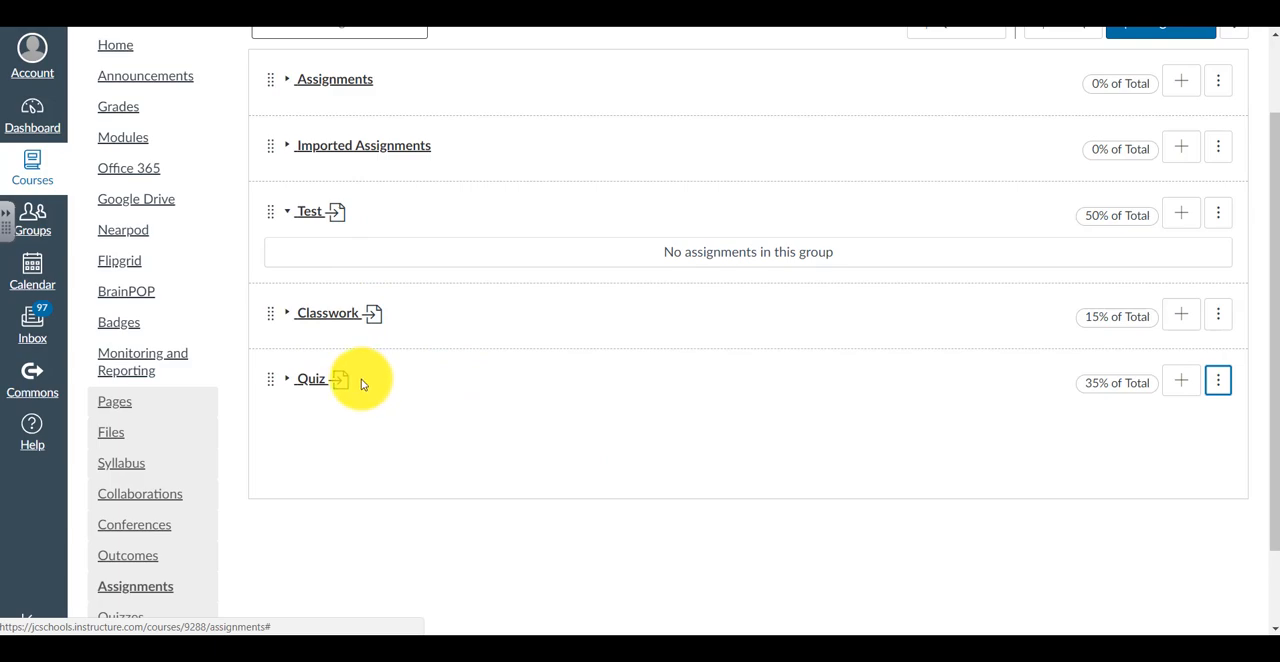
{"action": "scroll", "coordinate": [366, 380], "scroll_direction": "up", "scroll_amount": 1}
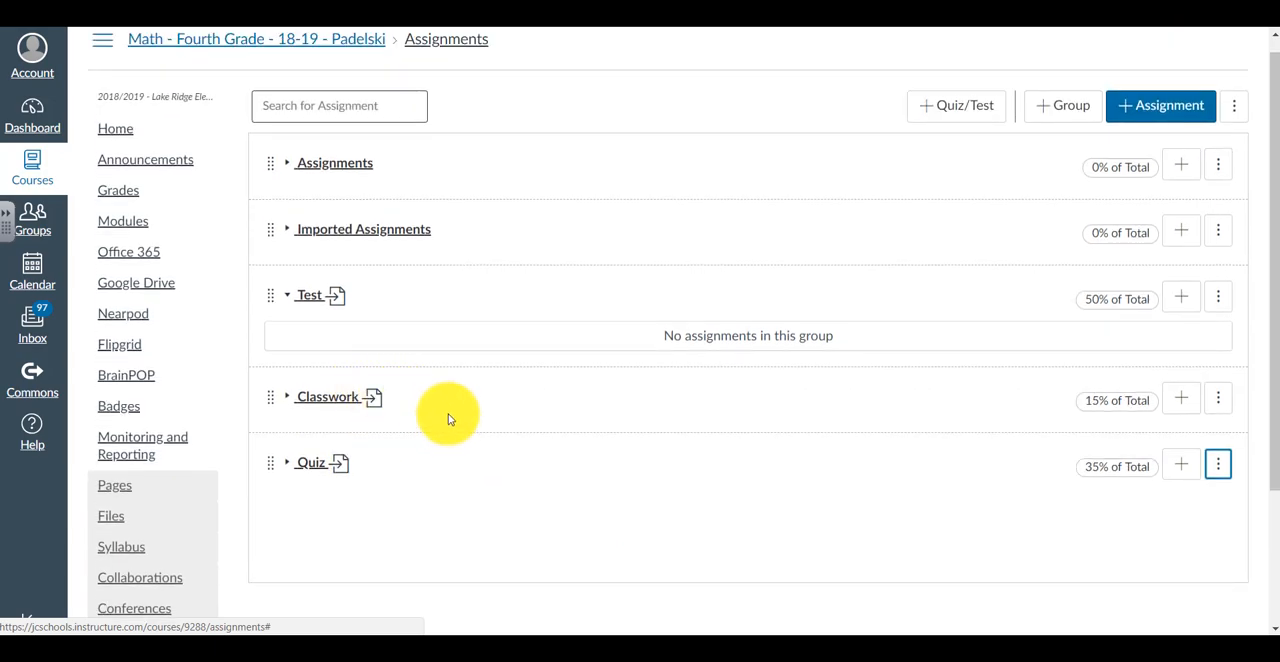
Open the settings of CK-12: Place Value to 100,000 from the Assignments group and review its assignment group choices, keeping Assignments
{"action": "left_click", "coordinate": [288, 166]}
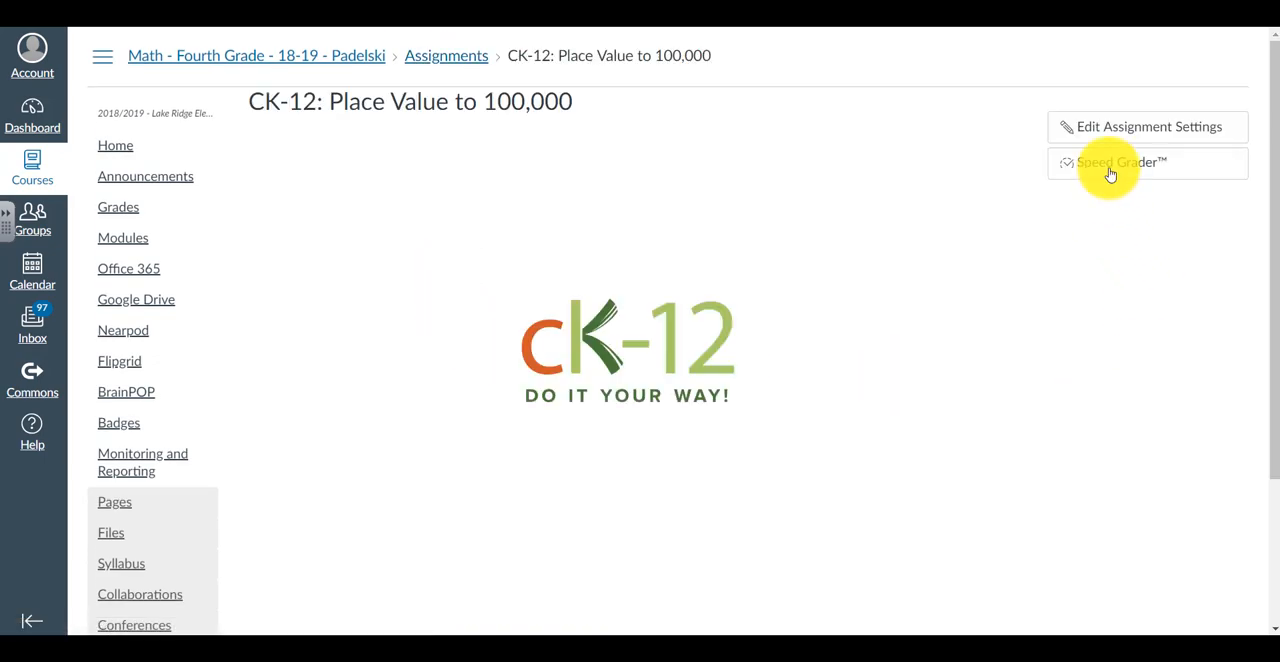
{"action": "left_click", "coordinate": [1107, 133]}
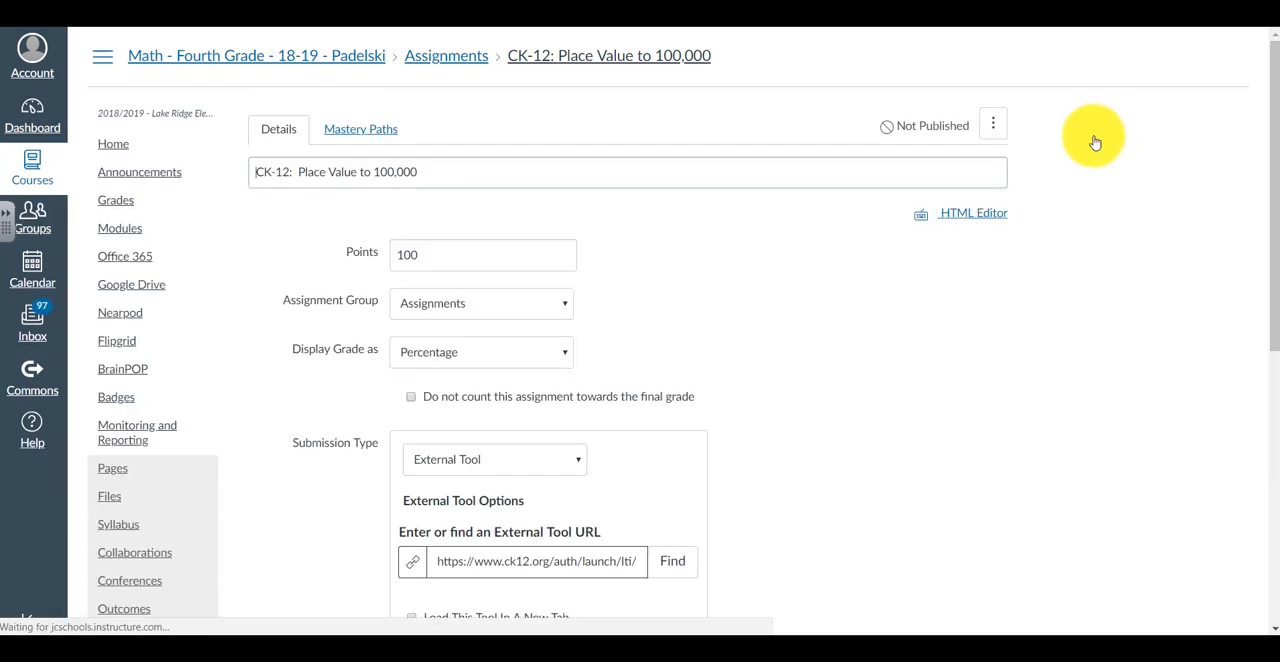
{"action": "scroll", "coordinate": [660, 368], "scroll_direction": "down", "scroll_amount": 4}
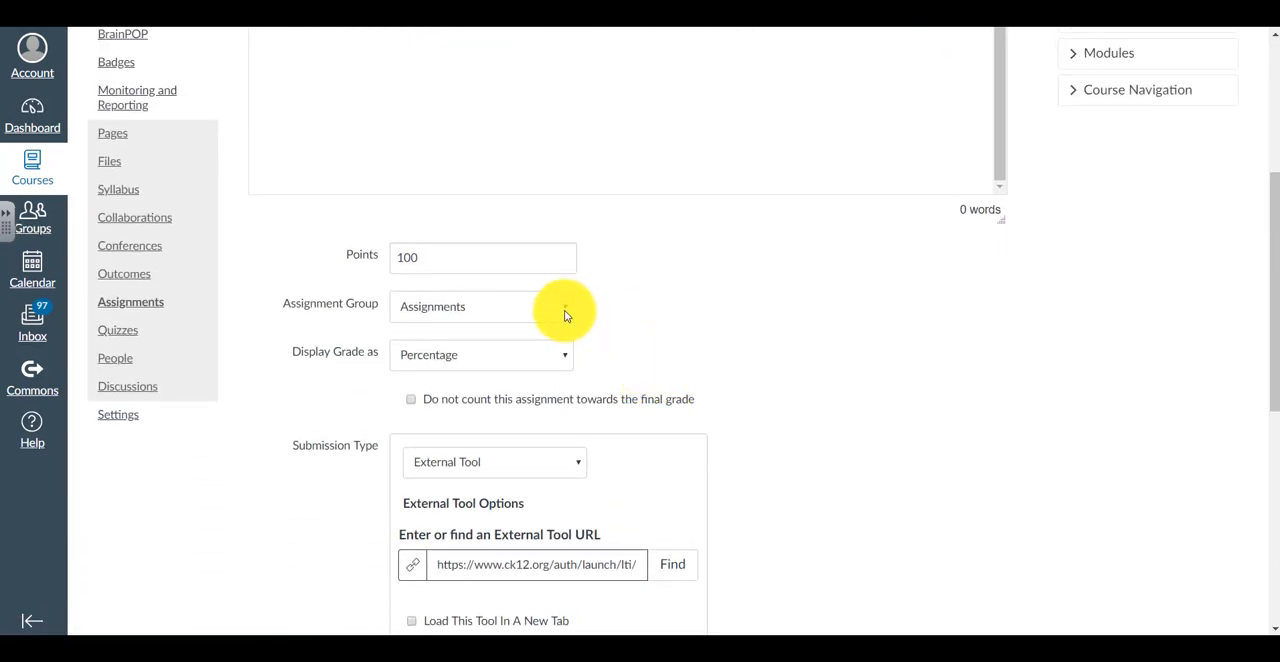
{"action": "left_click", "coordinate": [564, 313]}
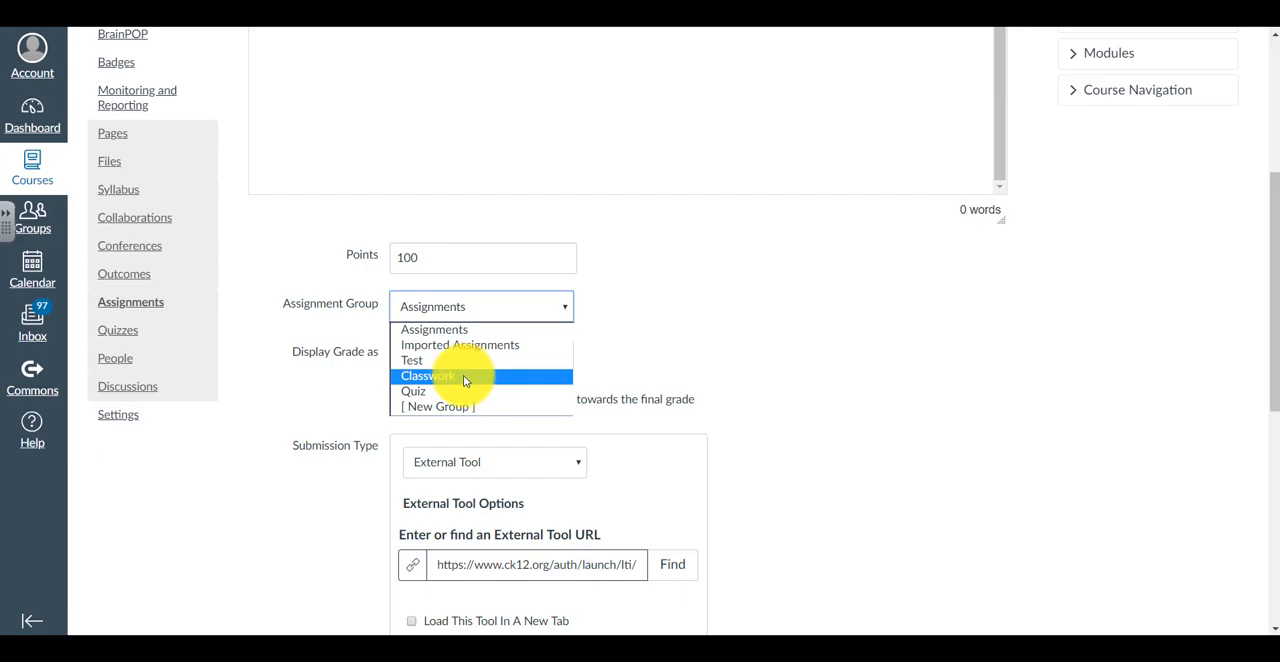
{"action": "left_click", "coordinate": [469, 330]}
Check the assignment's Sync to PowerSchool, Assign to and due date settings, and save the assignment
{"action": "scroll", "coordinate": [886, 405], "scroll_direction": "down", "scroll_amount": 1}
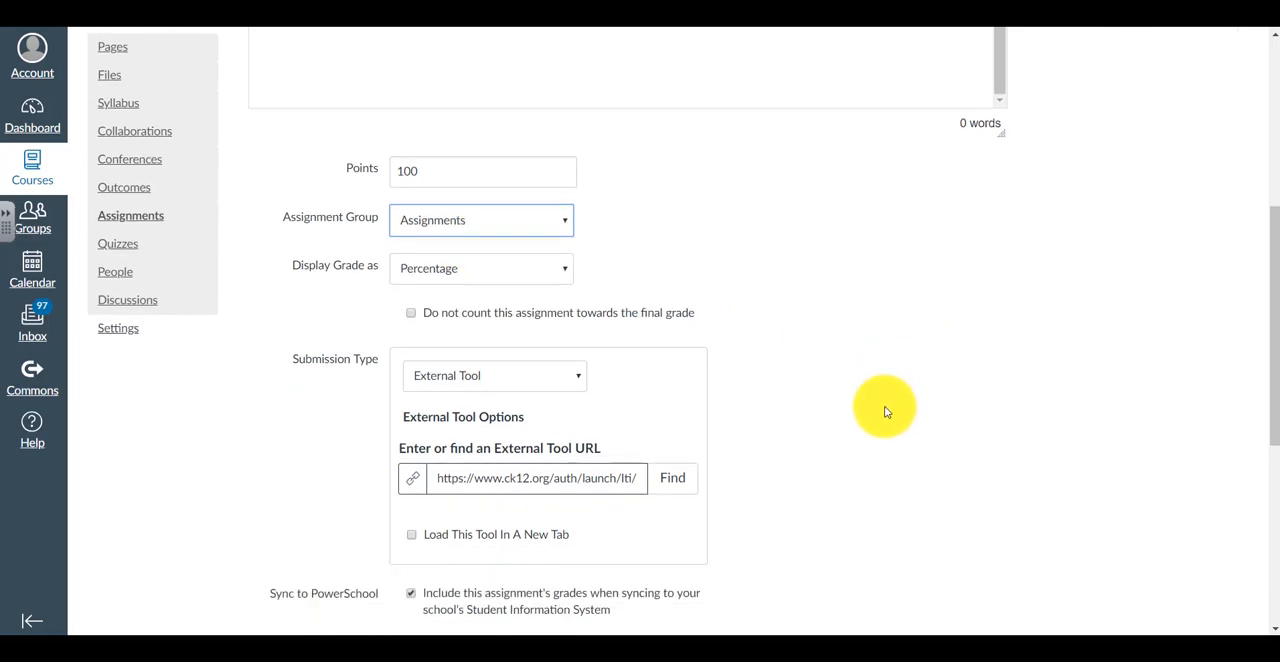
{"action": "scroll", "coordinate": [886, 405], "scroll_direction": "down", "scroll_amount": 3}
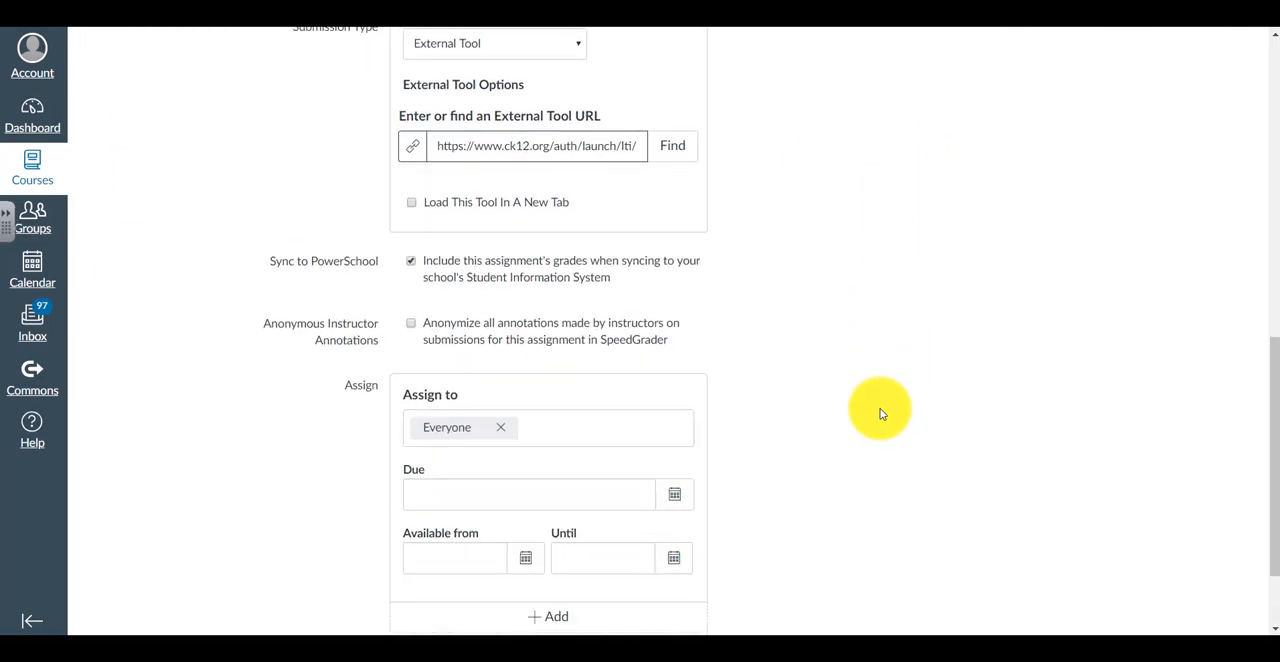
{"action": "scroll", "coordinate": [881, 414], "scroll_direction": "down", "scroll_amount": 1}
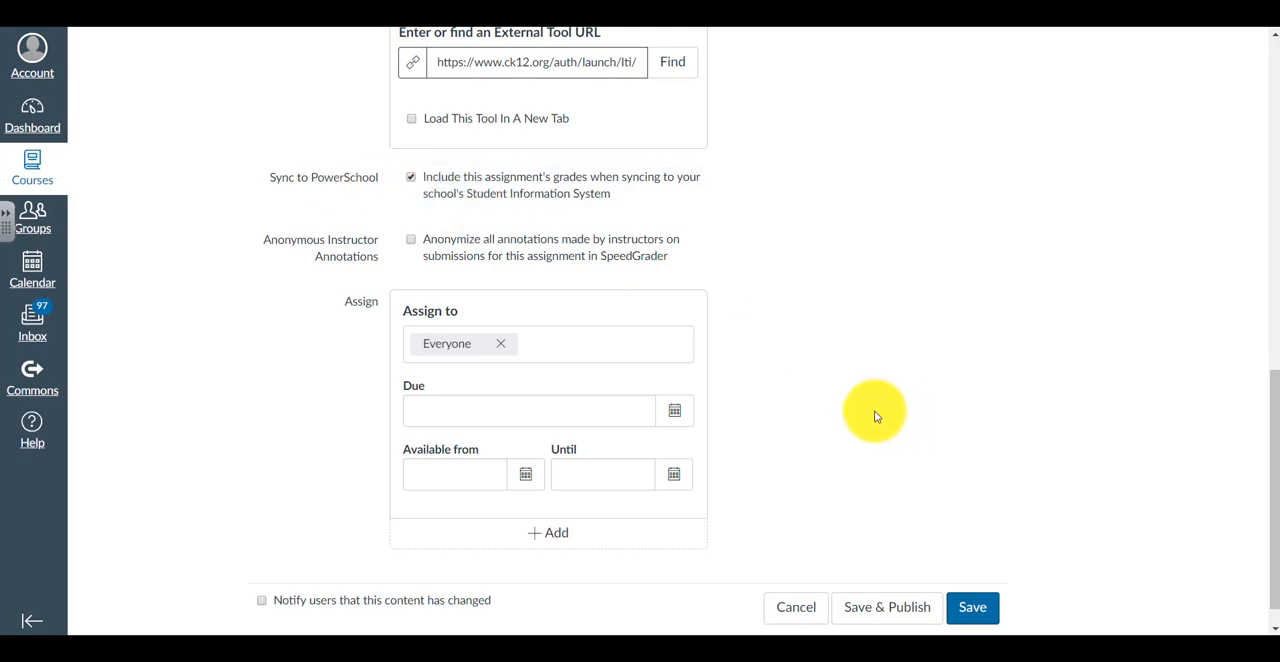
{"action": "scroll", "coordinate": [877, 417], "scroll_direction": "down", "scroll_amount": 1}
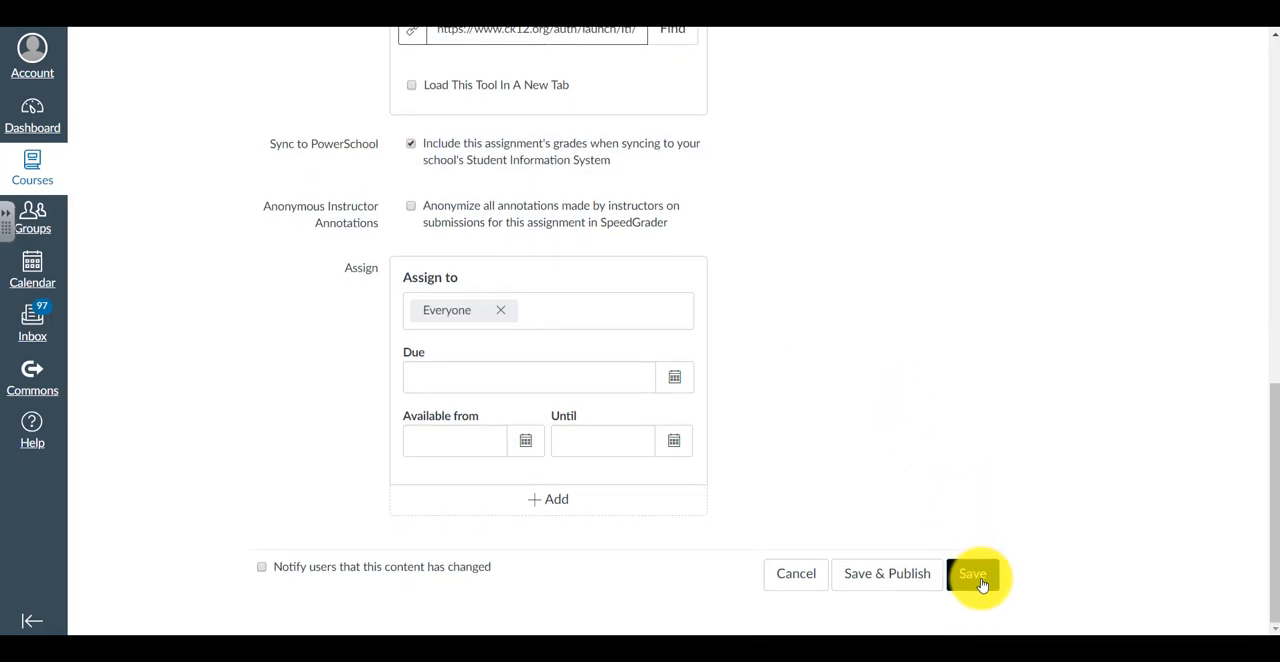
{"action": "left_click", "coordinate": [975, 578]}
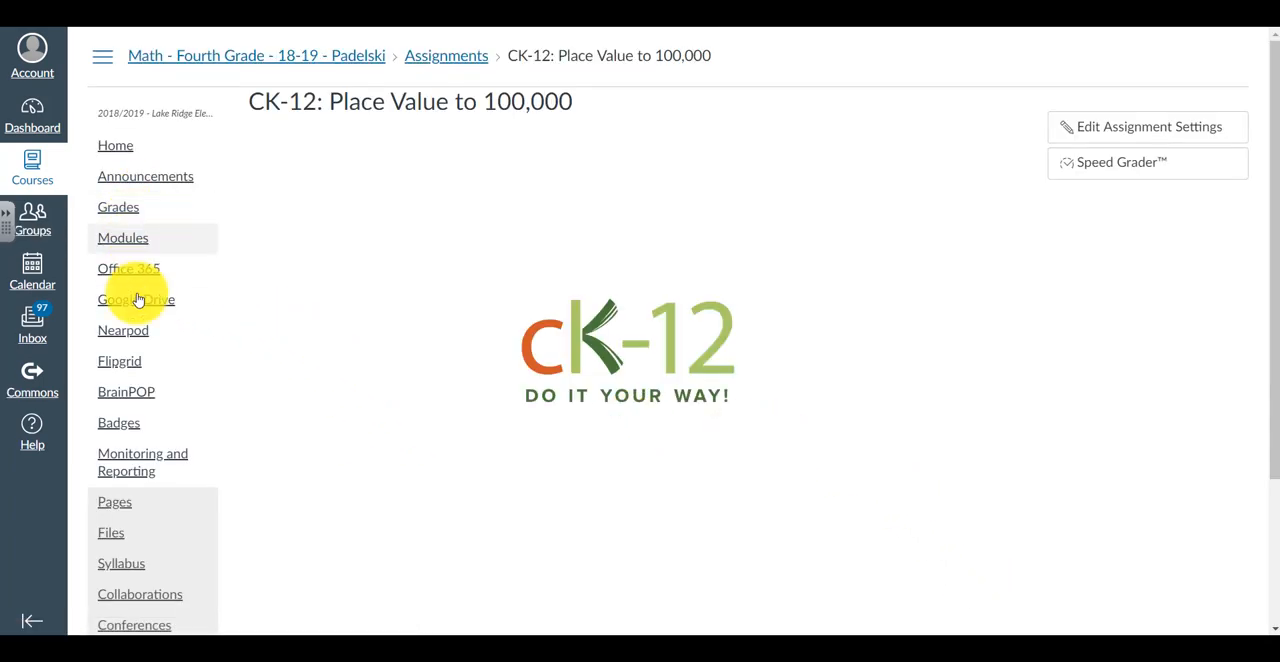
Return to the course's assignment list and collapse the Assignments group
{"action": "scroll", "coordinate": [297, 397], "scroll_direction": "down", "scroll_amount": 2}
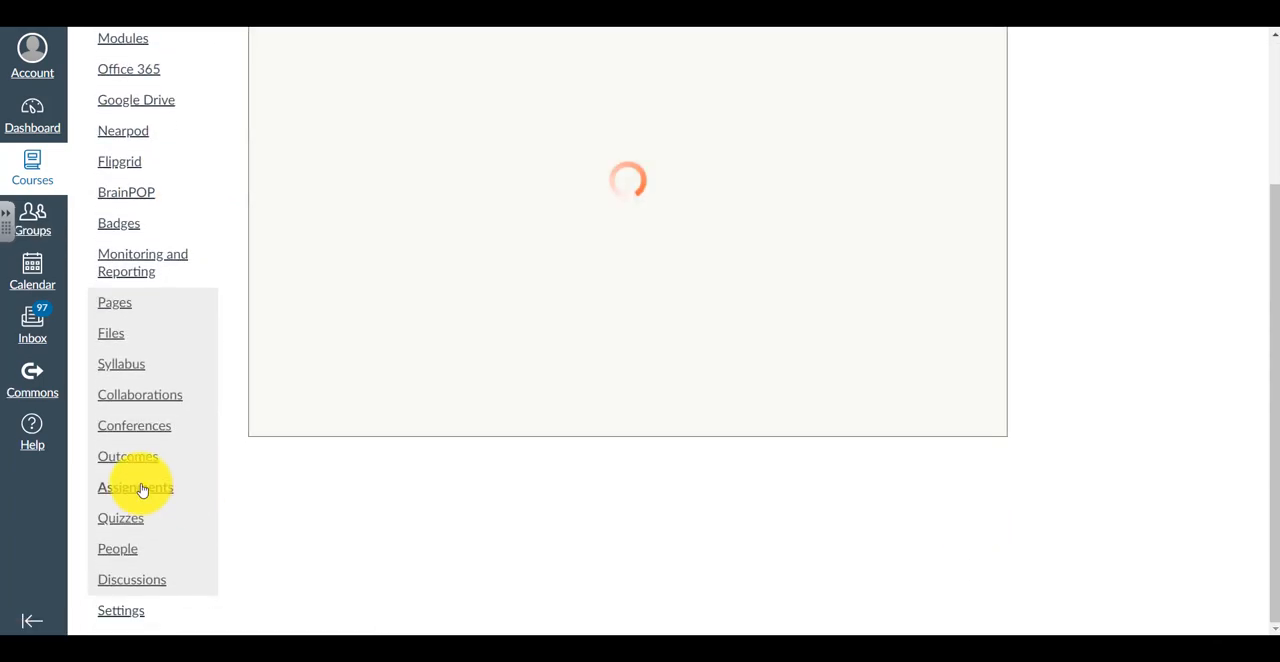
{"action": "left_click", "coordinate": [138, 488]}
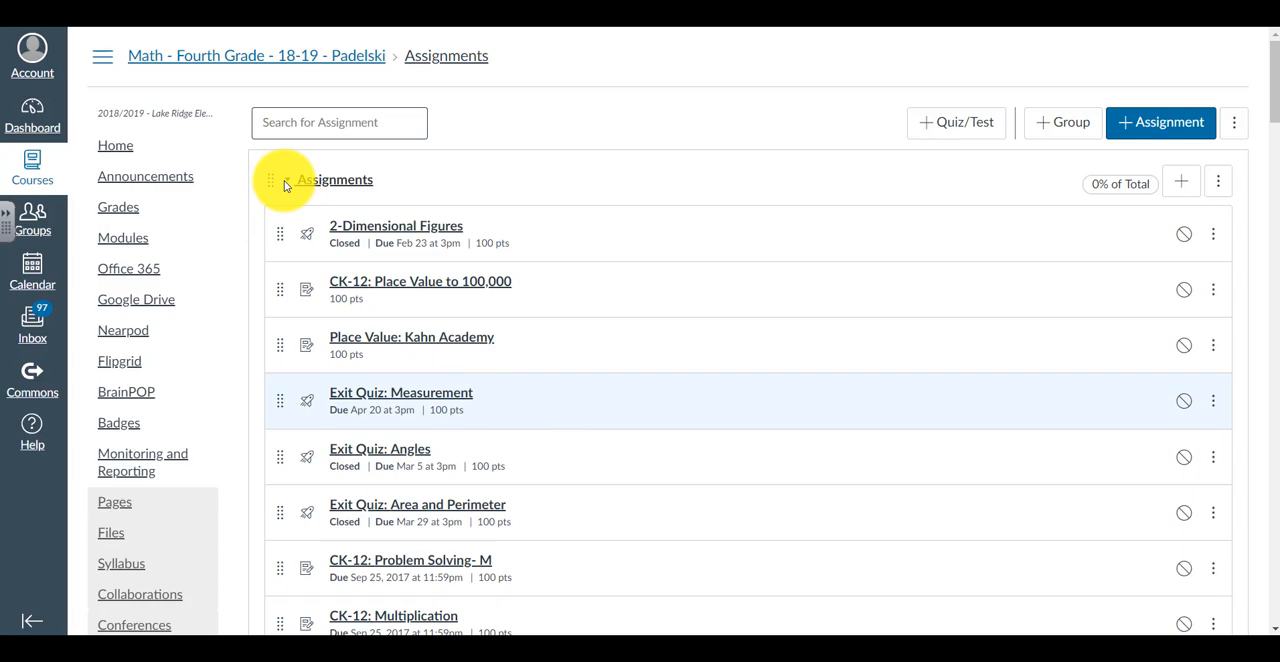
{"action": "left_click", "coordinate": [286, 181]}
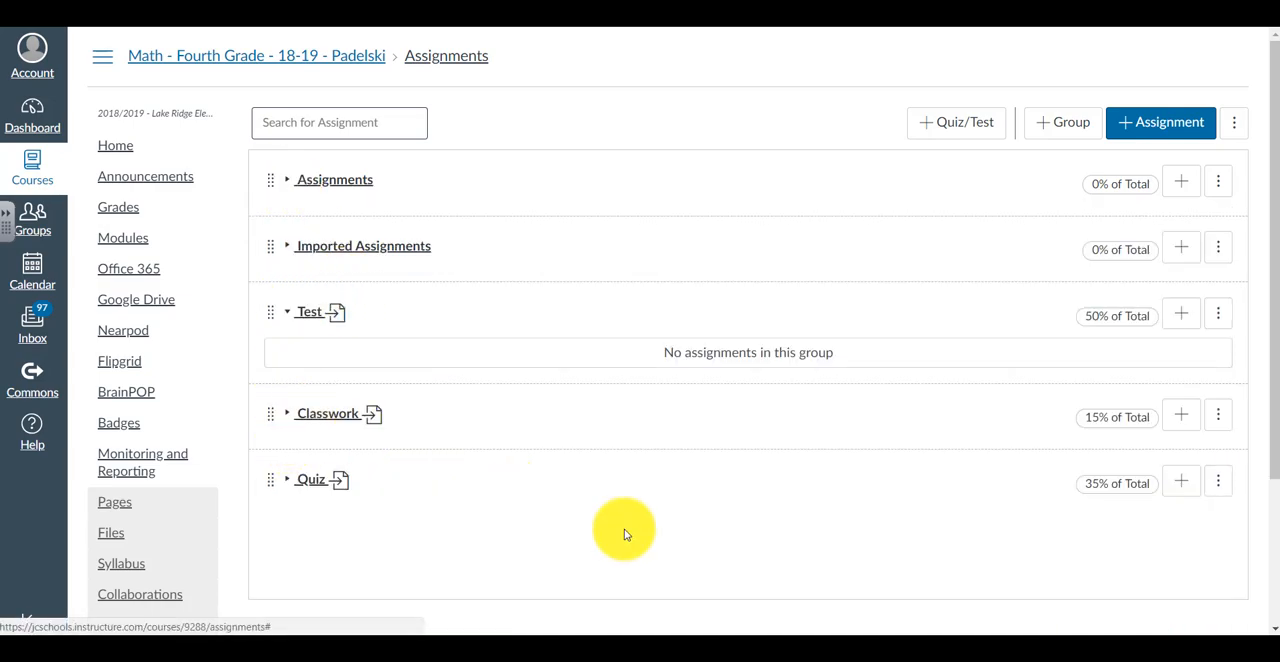
Examine the assignments in the Classwork group, and collapse the group again
{"action": "left_click", "coordinate": [287, 414]}
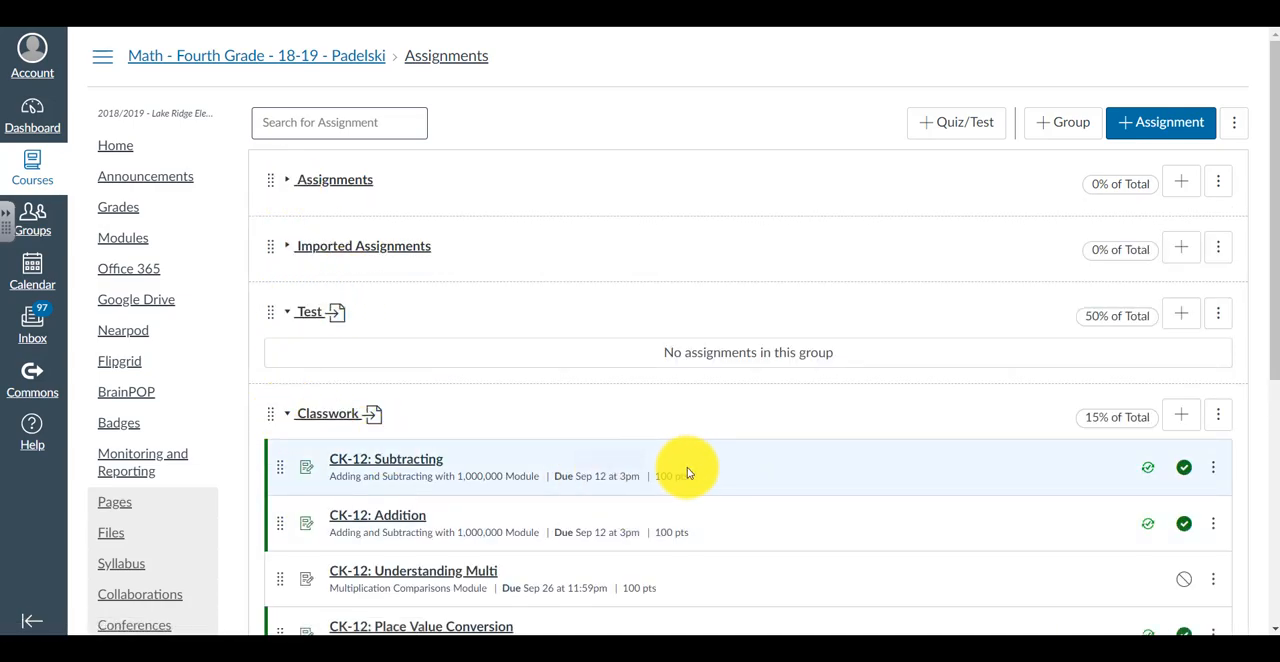
{"action": "scroll", "coordinate": [686, 471], "scroll_direction": "down", "scroll_amount": 3}
{"action": "scroll", "coordinate": [594, 449], "scroll_direction": "up", "scroll_amount": 2}
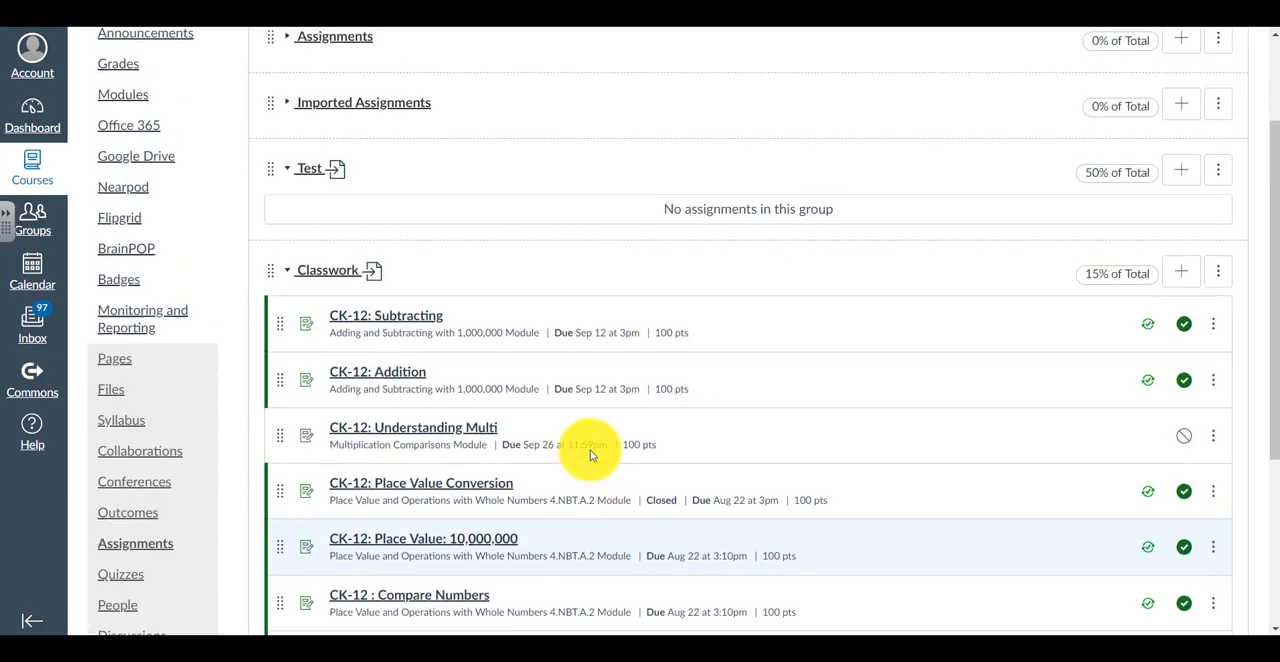
{"action": "left_click", "coordinate": [288, 332]}
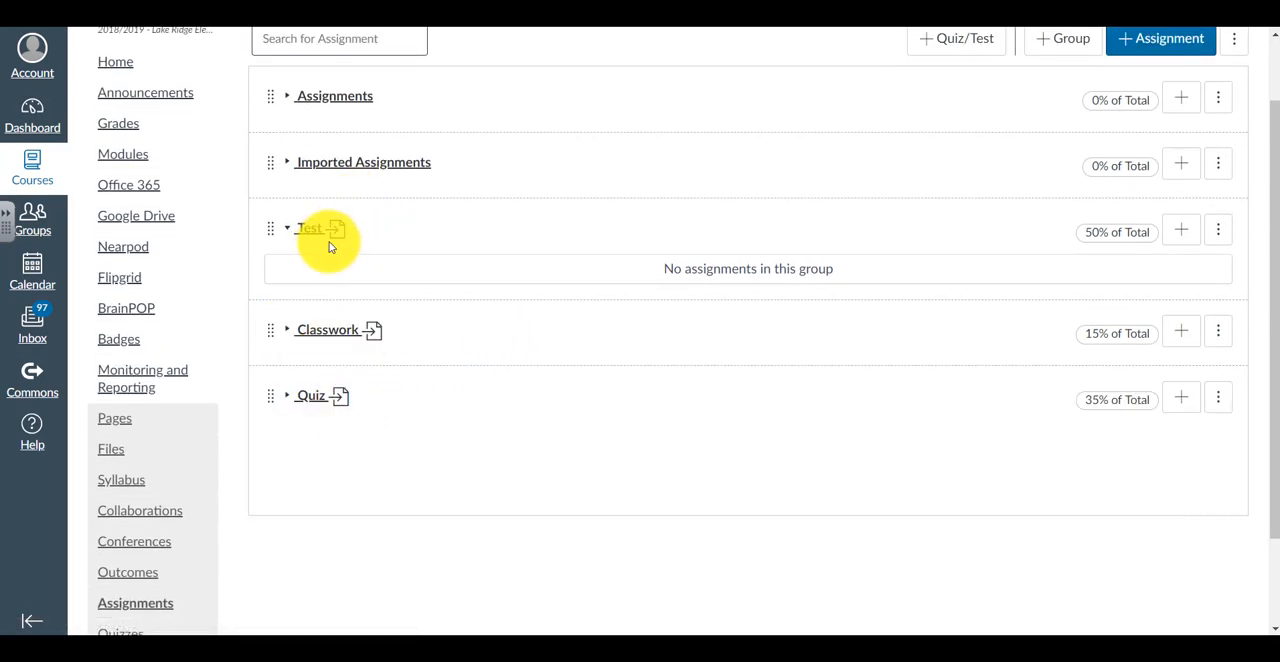
Open Exit Quiz: Measurement from the Assignments group for editing and review its assignment group choices, keeping Assignments
{"action": "left_click", "coordinate": [290, 96]}
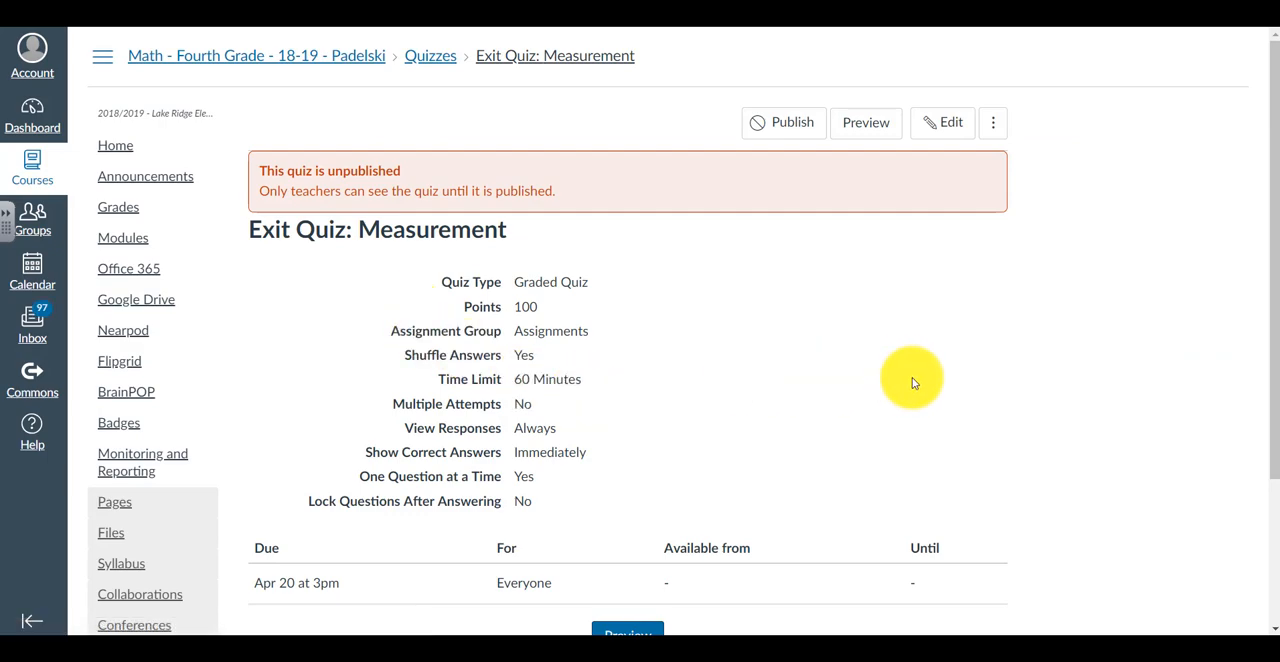
{"action": "left_click", "coordinate": [937, 121]}
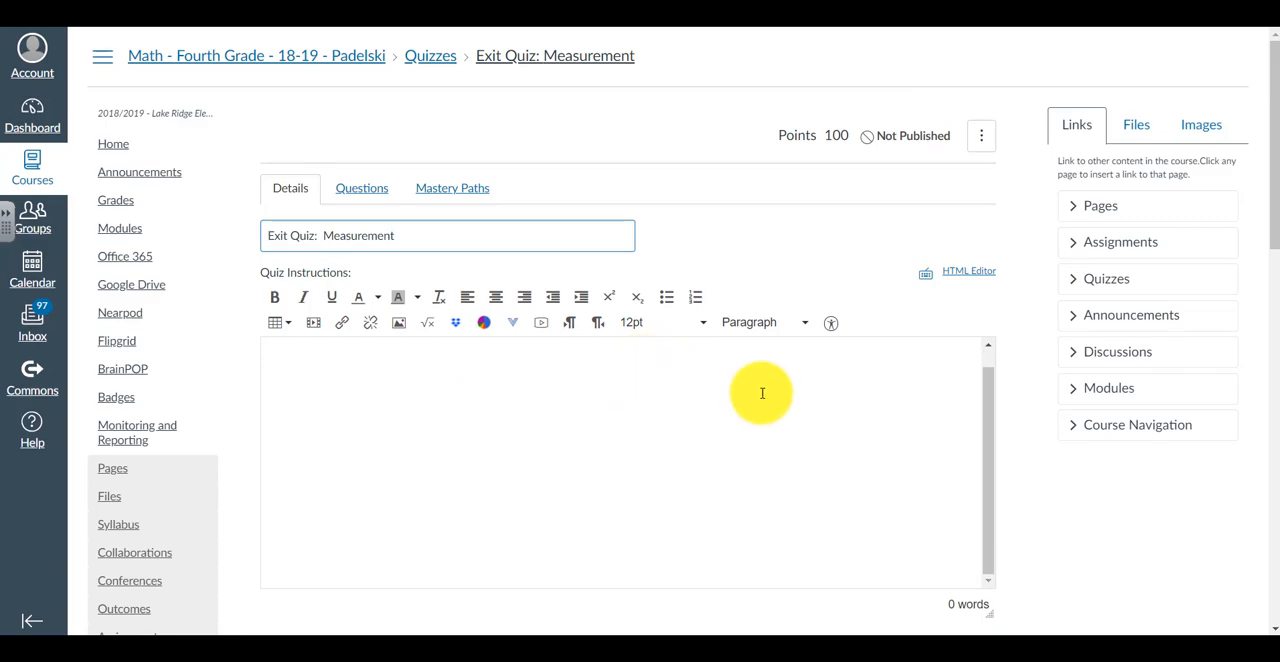
{"action": "scroll", "coordinate": [829, 400], "scroll_direction": "down", "scroll_amount": 5}
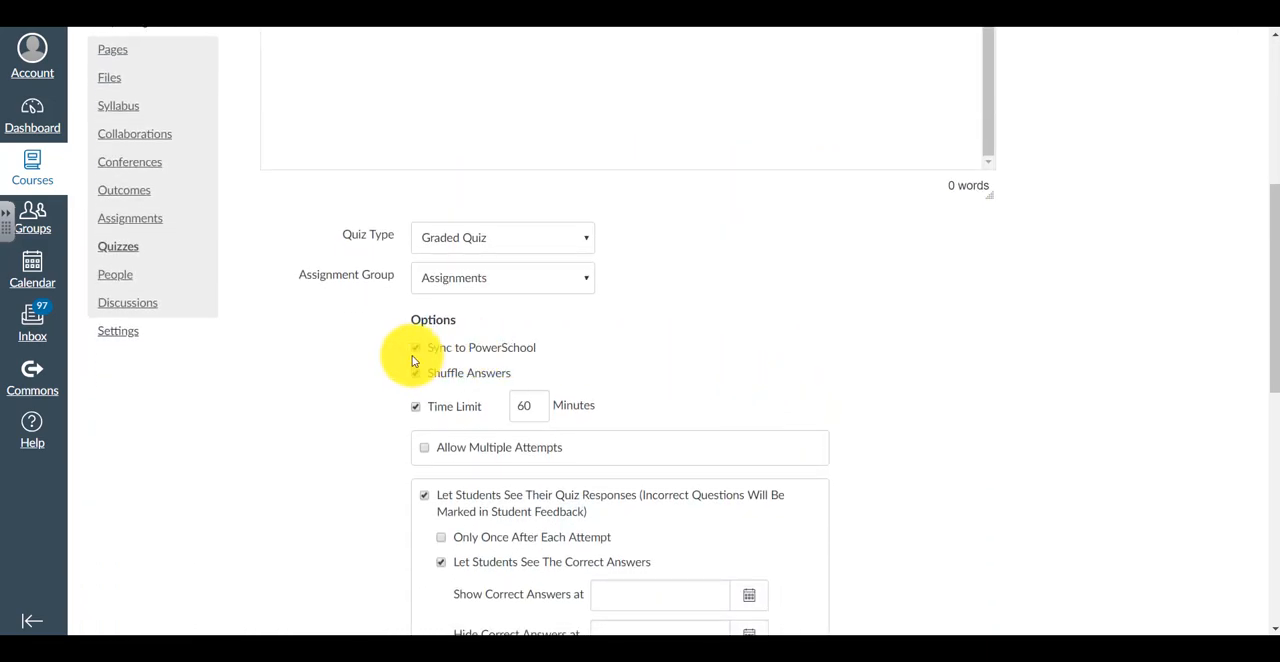
{"action": "left_click", "coordinate": [588, 279]}
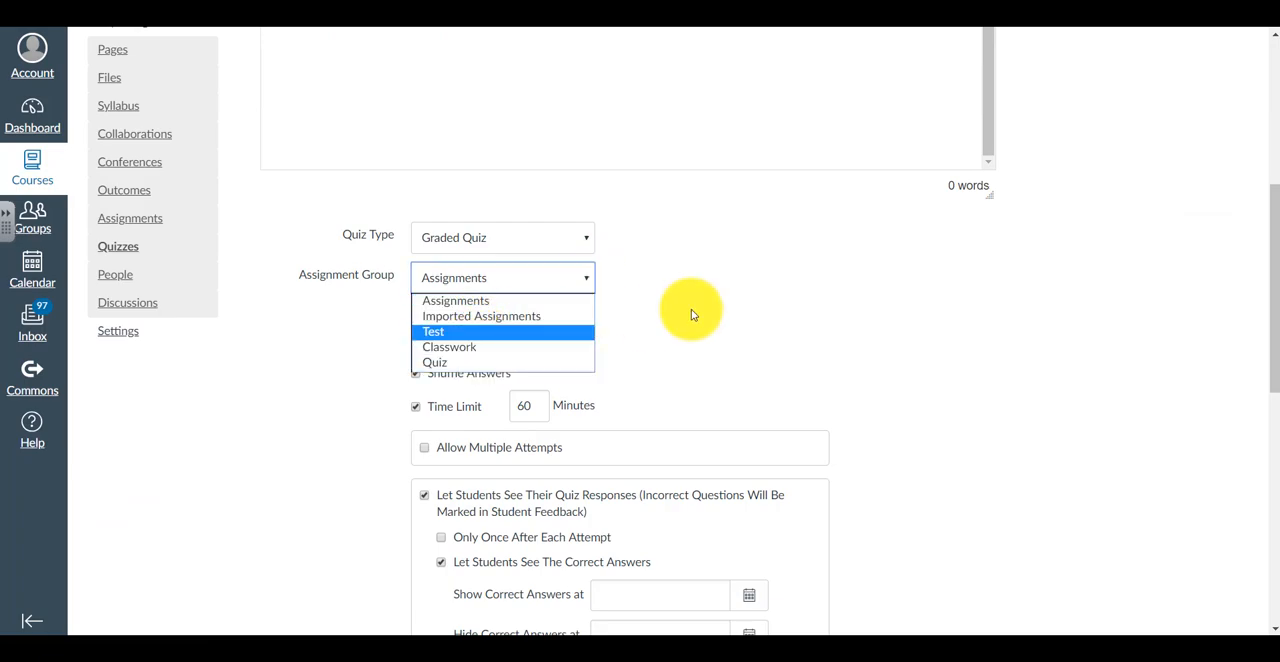
{"action": "left_click", "coordinate": [725, 276]}
Examine the quiz's Sync to PowerSchool option, restrictions, due date and saving options
{"action": "scroll", "coordinate": [715, 321], "scroll_direction": "down", "scroll_amount": 1}
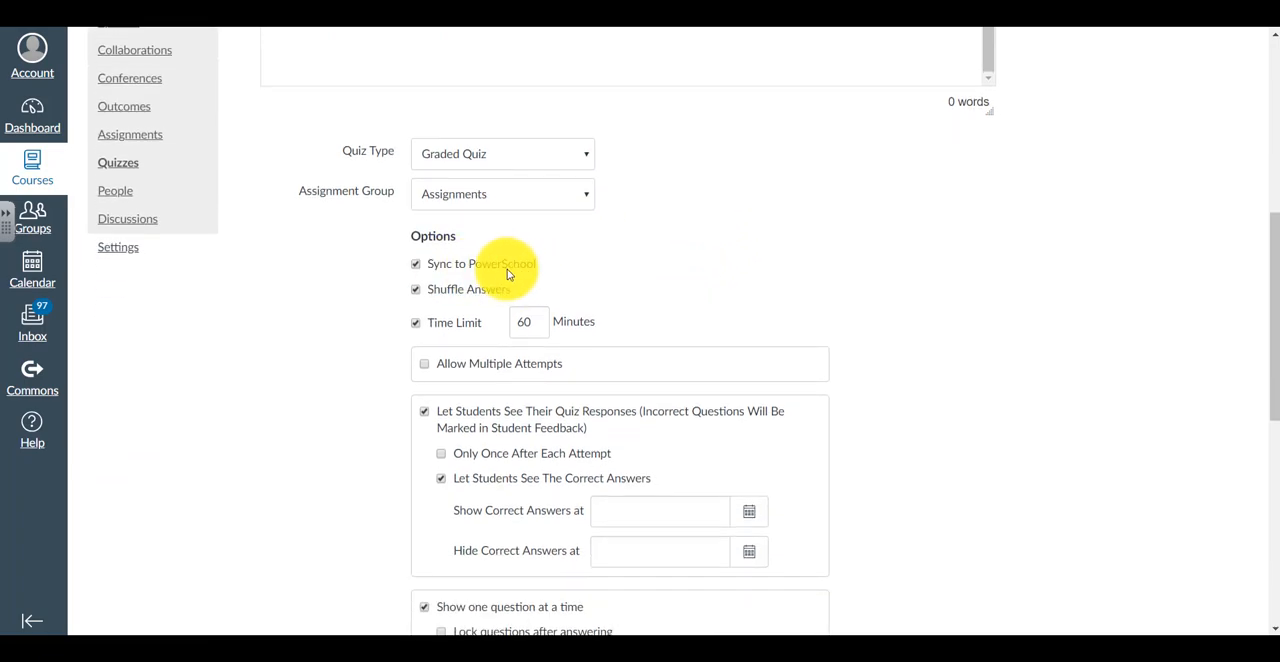
{"action": "scroll", "coordinate": [990, 390], "scroll_direction": "down", "scroll_amount": 5}
{"action": "scroll", "coordinate": [960, 390], "scroll_direction": "down", "scroll_amount": 2}
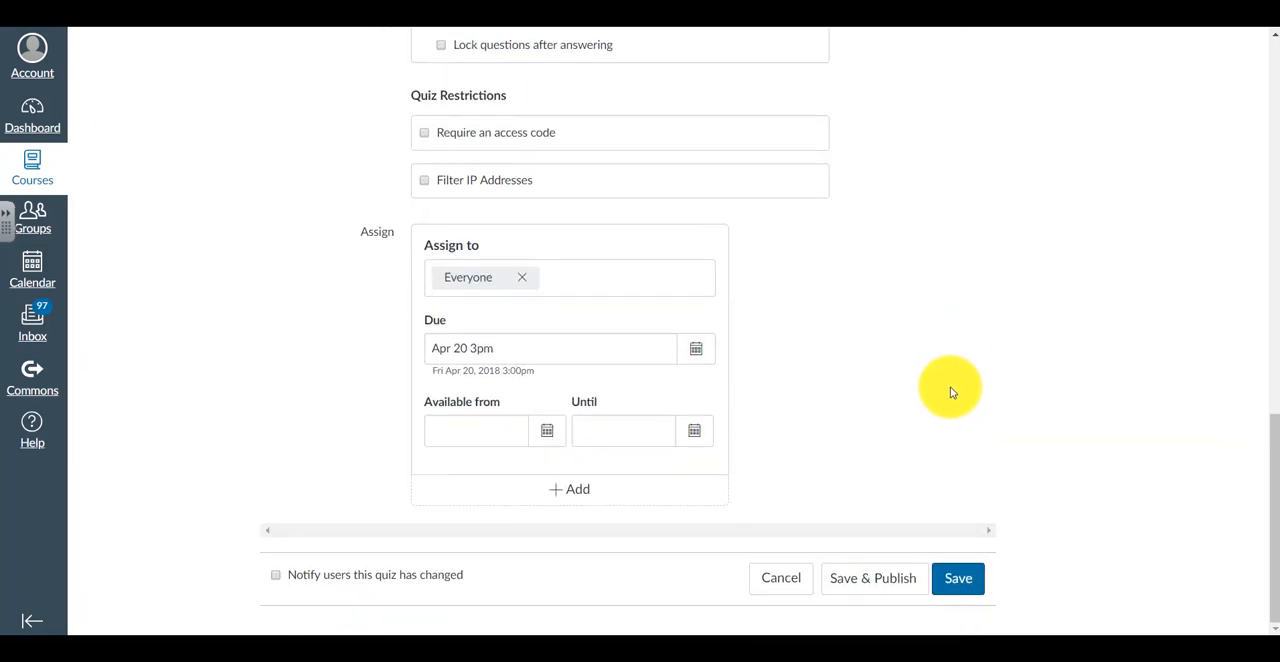
{"action": "scroll", "coordinate": [891, 405], "scroll_direction": "up", "scroll_amount": 7}
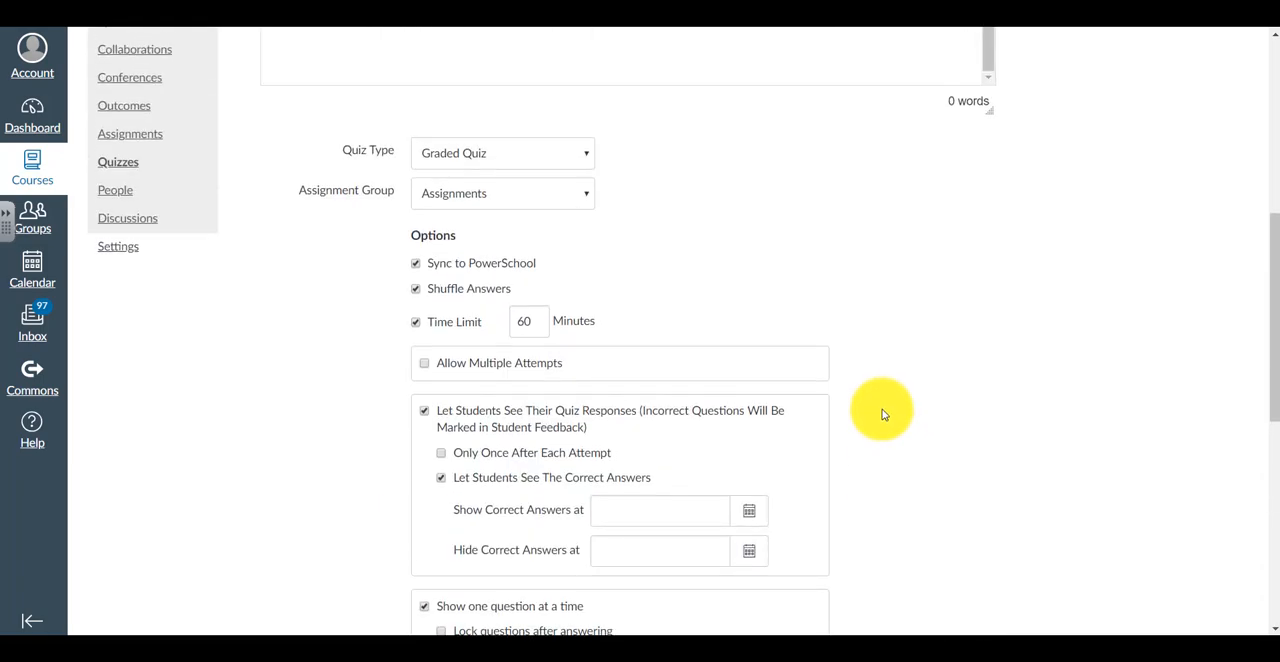
{"action": "scroll", "coordinate": [880, 413], "scroll_direction": "down", "scroll_amount": 3}
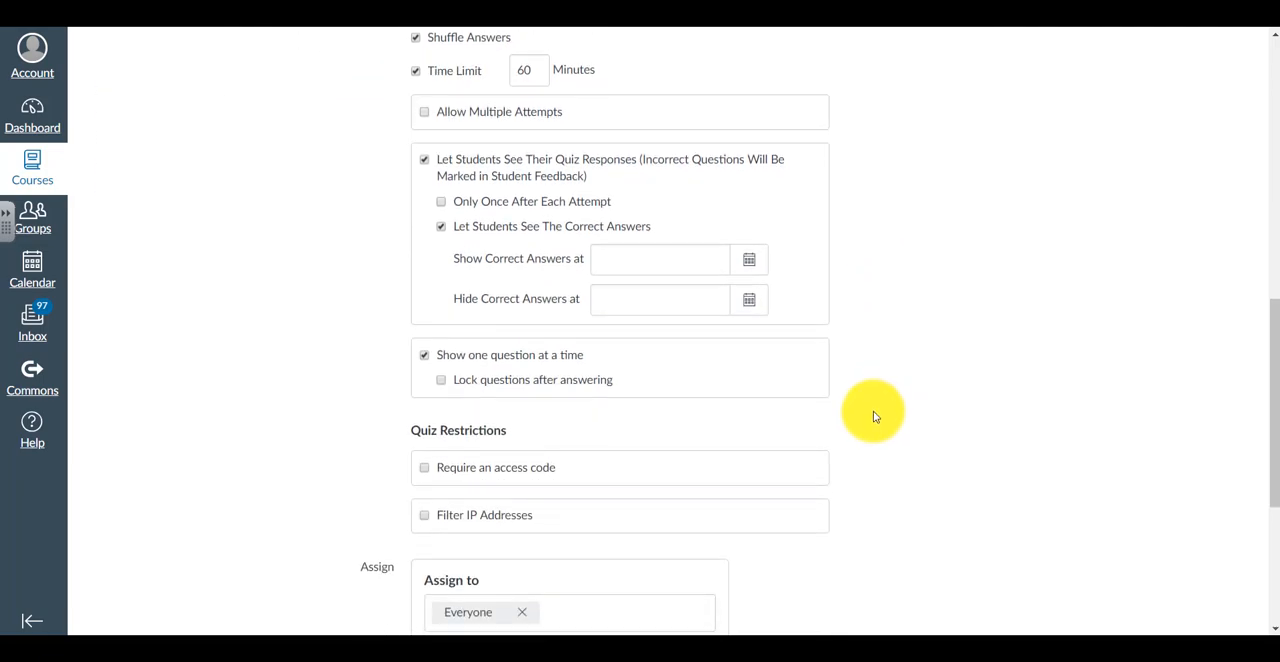
{"action": "scroll", "coordinate": [873, 417], "scroll_direction": "down", "scroll_amount": 4}
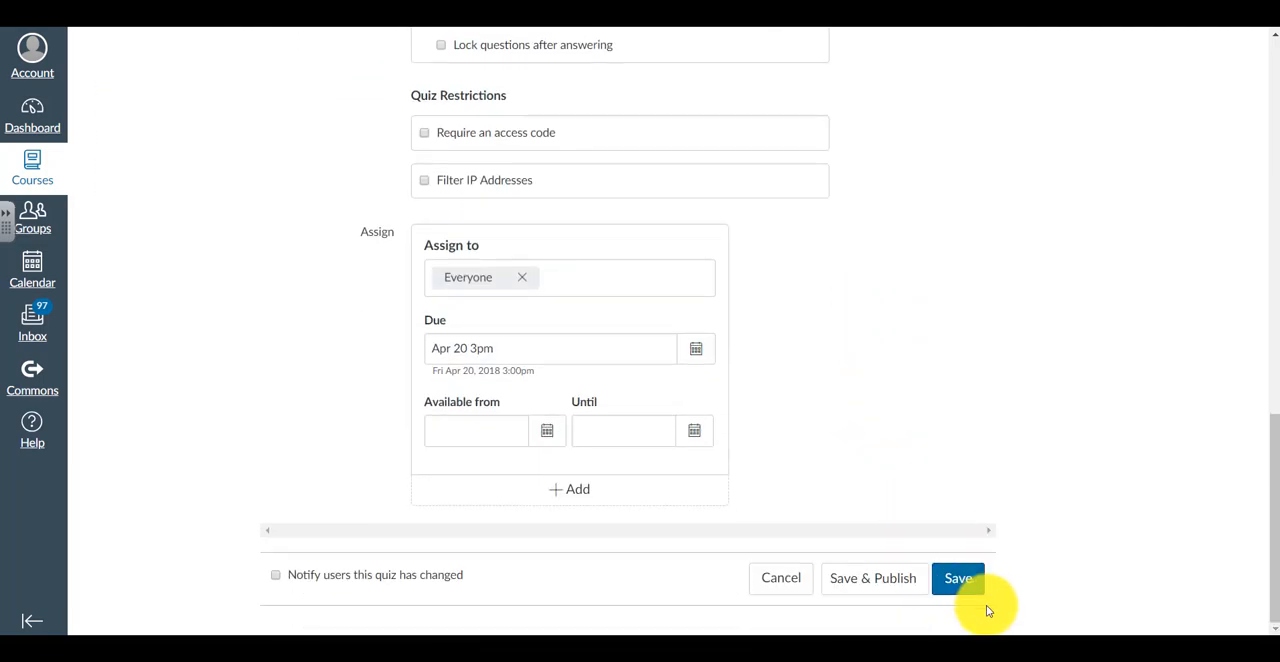
{"action": "left_click", "coordinate": [955, 579]}
Leave the quiz editor for the course's assignment list and collapse the Assignments group
{"action": "scroll", "coordinate": [871, 491], "scroll_direction": "up", "scroll_amount": 10}
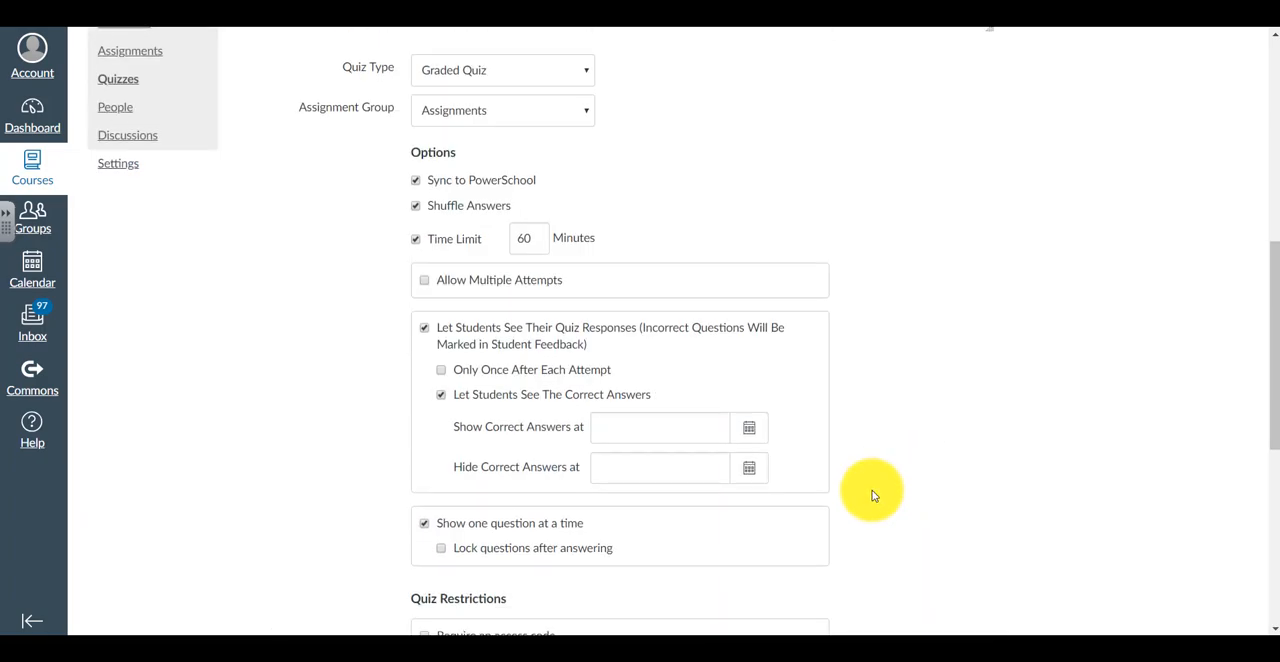
{"action": "scroll", "coordinate": [843, 480], "scroll_direction": "up", "scroll_amount": 1}
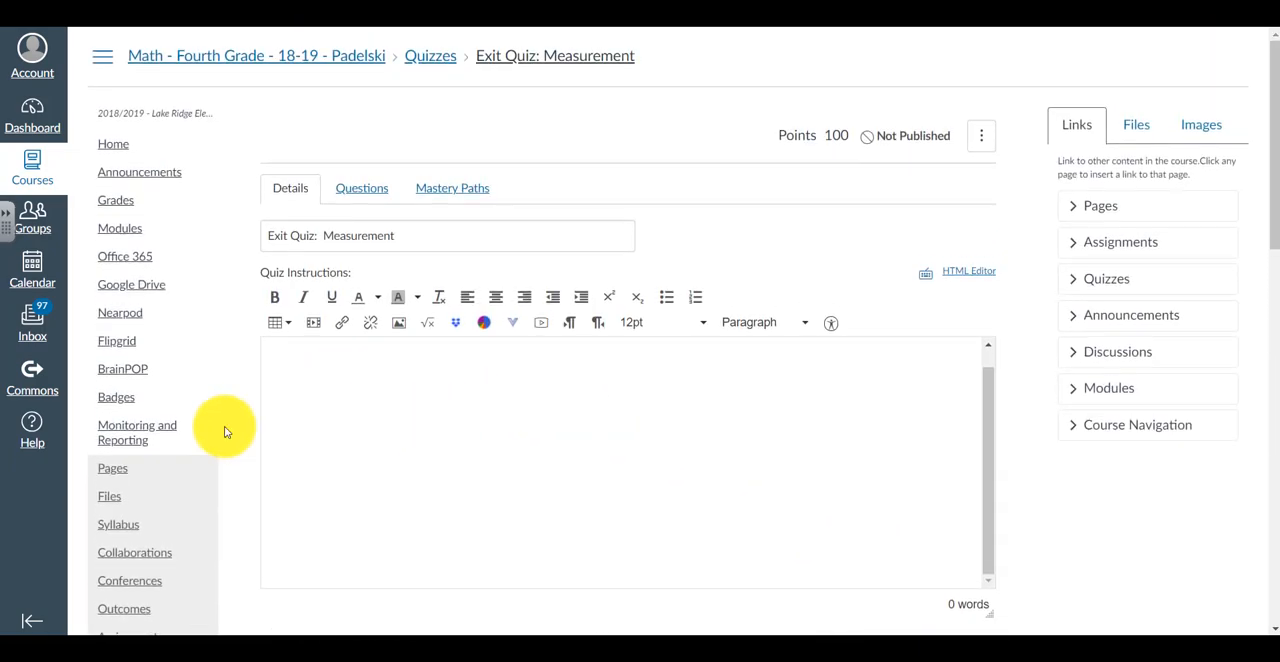
{"action": "scroll", "coordinate": [200, 431], "scroll_direction": "down", "scroll_amount": 3}
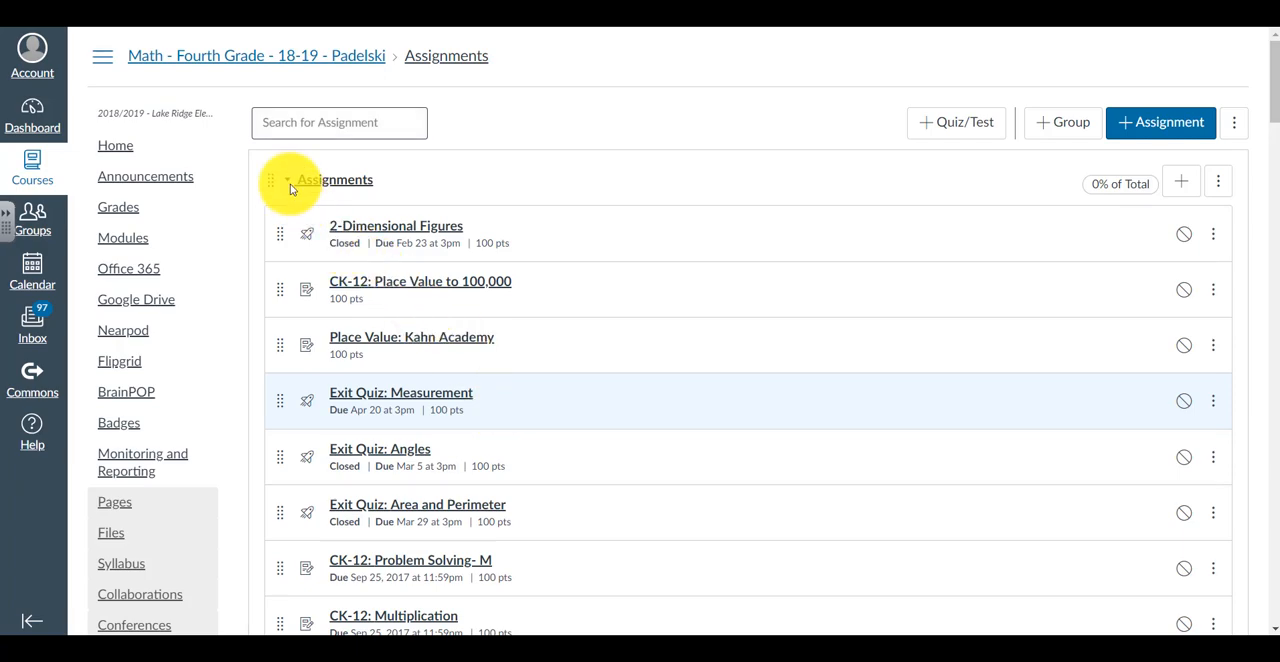
{"action": "left_click", "coordinate": [291, 186]}
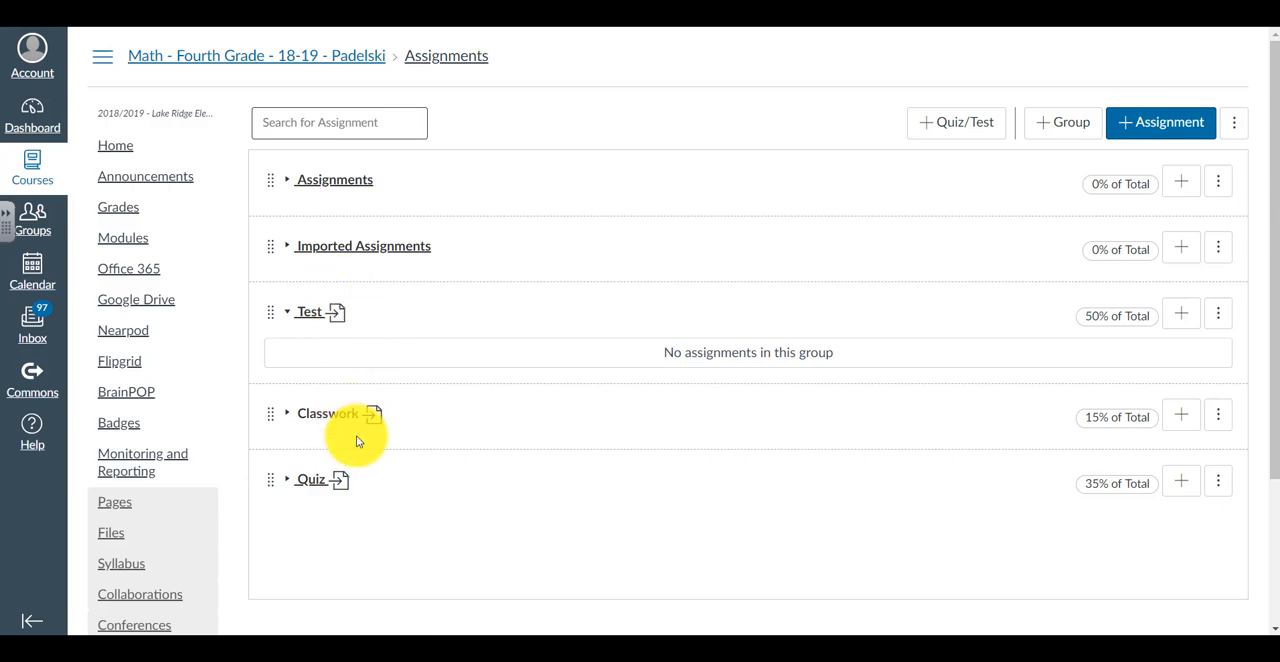
Open the course gradebook and examine the students' assignment scores and the assignment group columns
{"action": "left_click", "coordinate": [129, 215]}
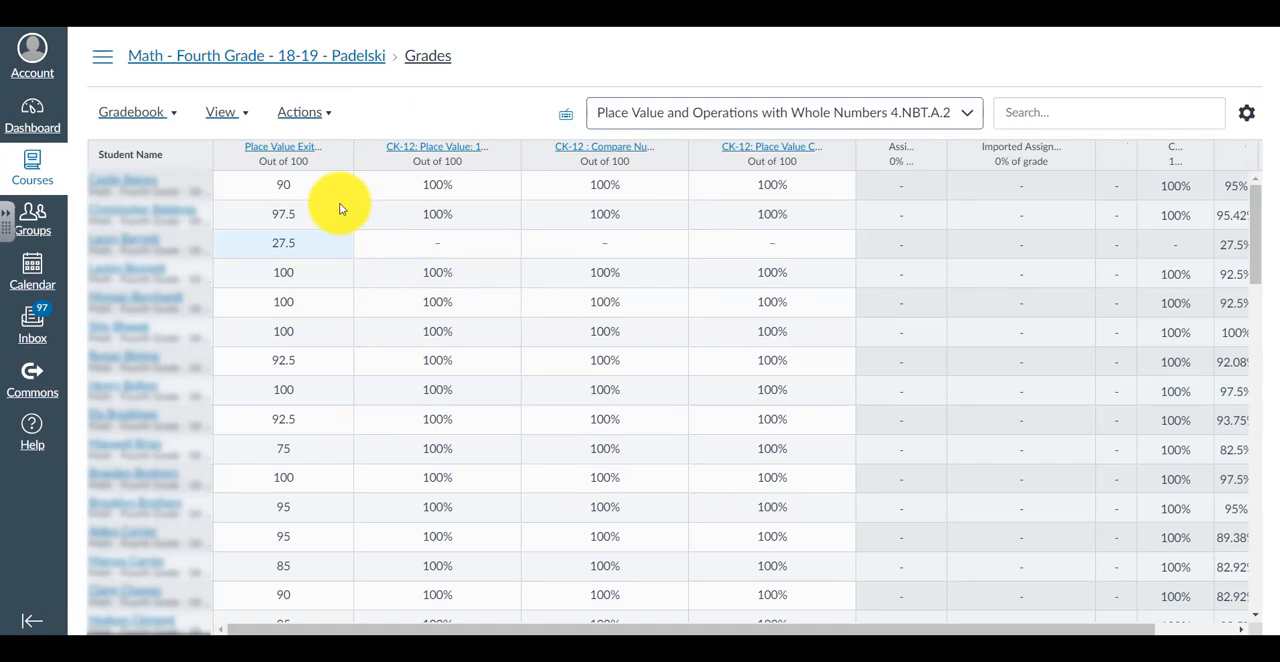
{"action": "scroll", "coordinate": [338, 206], "scroll_direction": "down", "scroll_amount": 3}
{"action": "scroll", "coordinate": [300, 228], "scroll_direction": "up", "scroll_amount": 3}
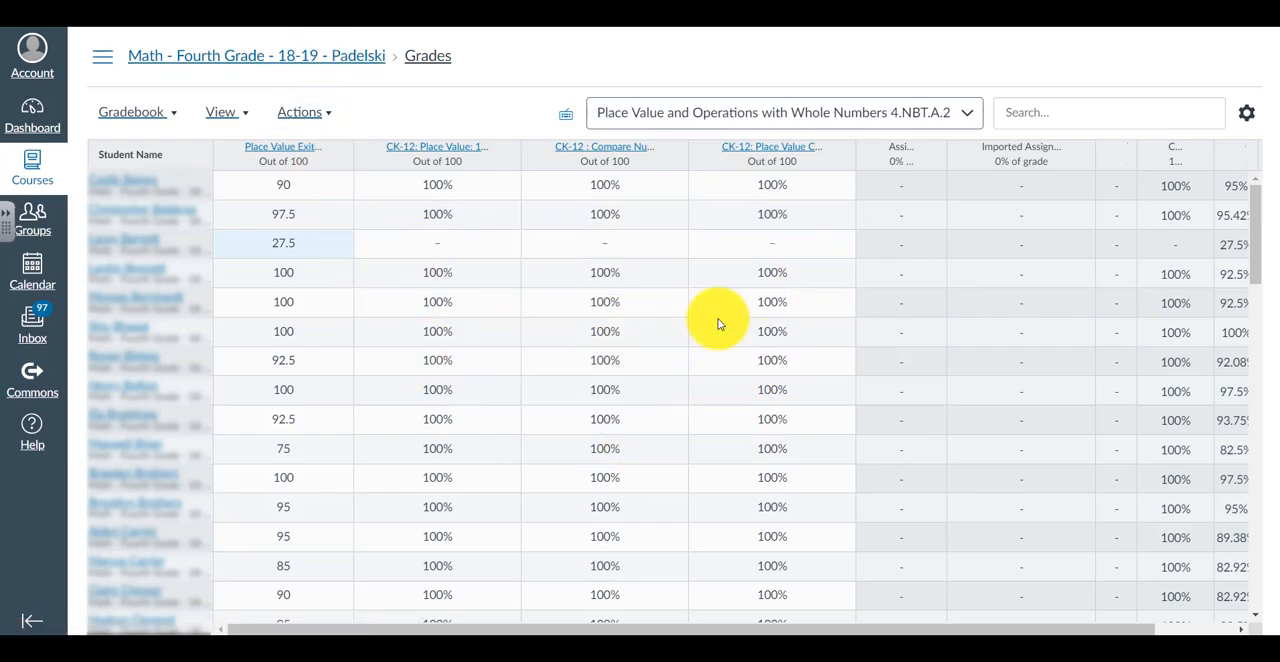
{"action": "scroll", "coordinate": [529, 455], "scroll_direction": "down", "scroll_amount": 1}
{"action": "scroll", "coordinate": [527, 455], "scroll_direction": "down", "scroll_amount": 3}
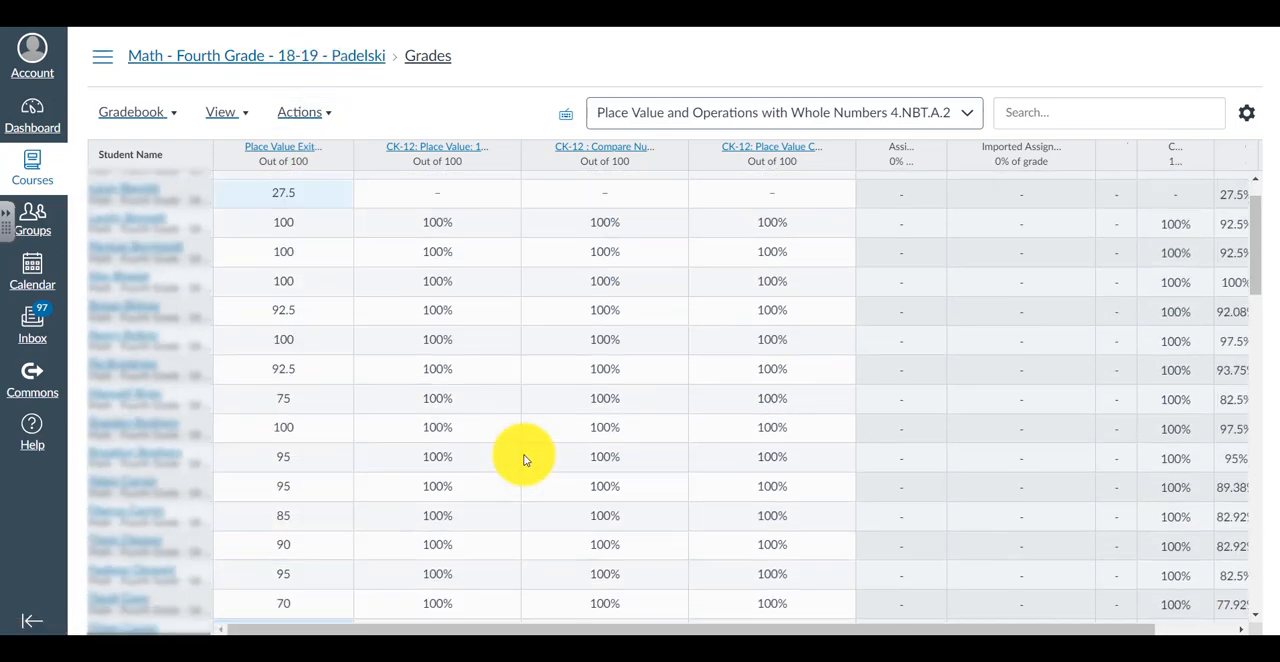
{"action": "scroll", "coordinate": [510, 445], "scroll_direction": "up", "scroll_amount": 3}
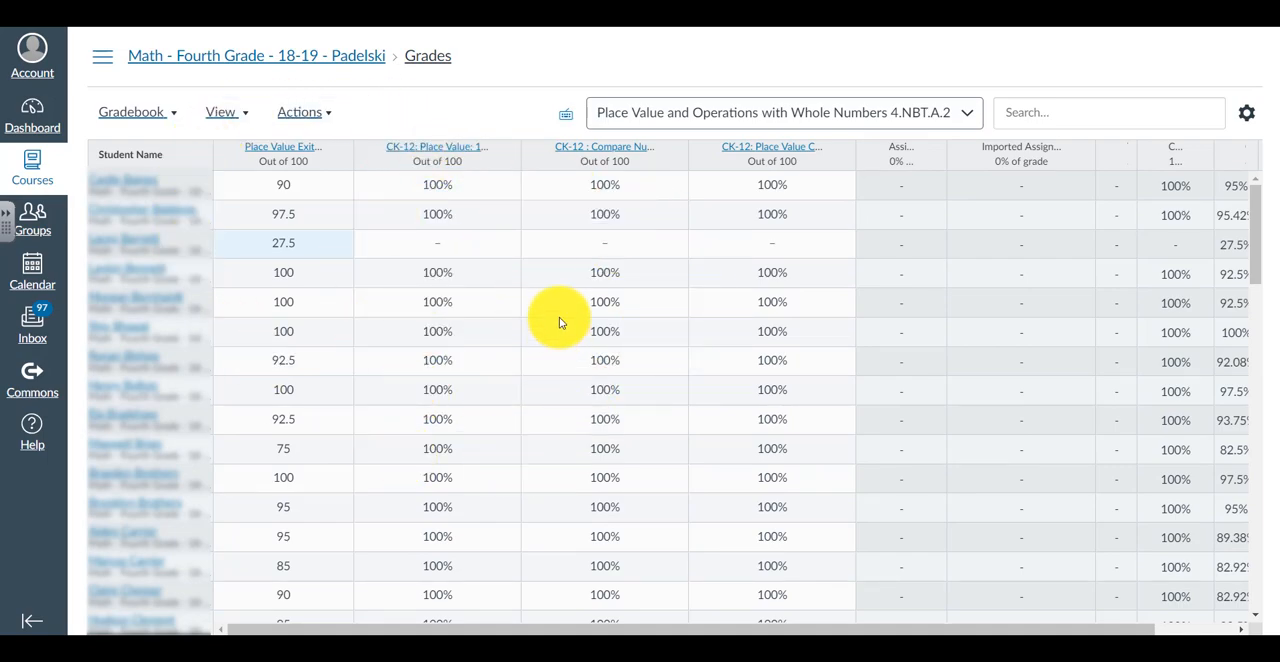
Open the course settings from the course home page and review the feature options, including New Gradebook
{"action": "triple_click", "coordinate": [310, 63]}
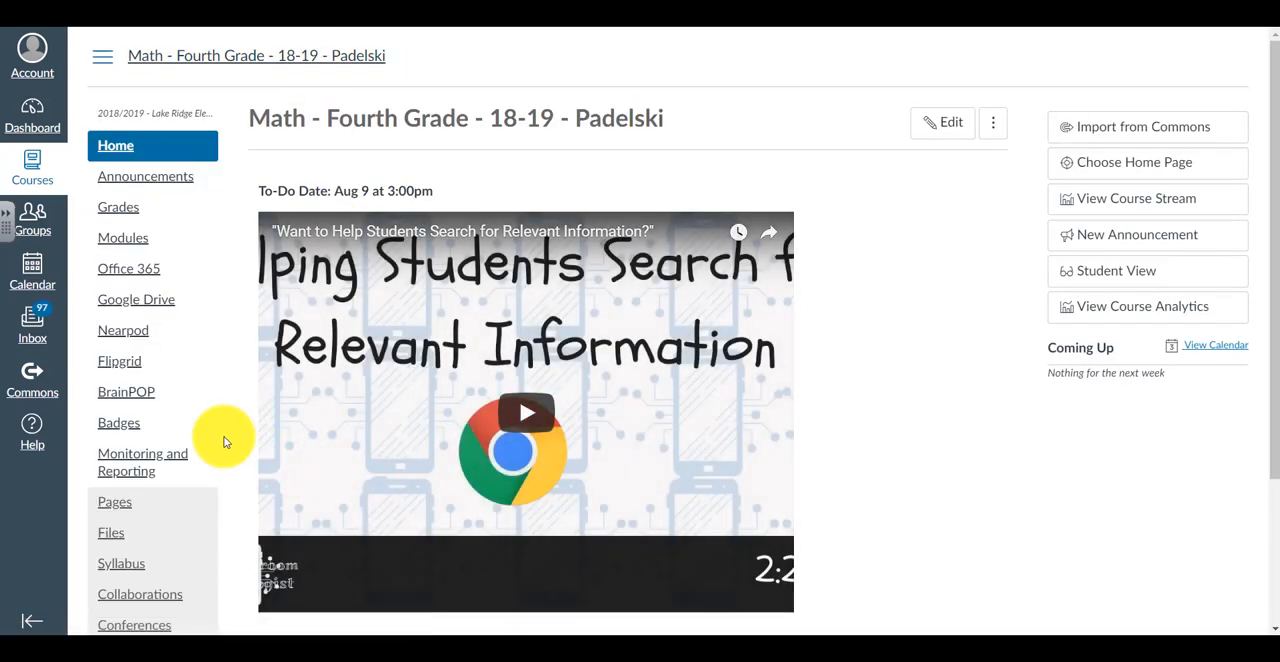
{"action": "scroll", "coordinate": [224, 442], "scroll_direction": "down", "scroll_amount": 3}
{"action": "left_click", "coordinate": [124, 612]}
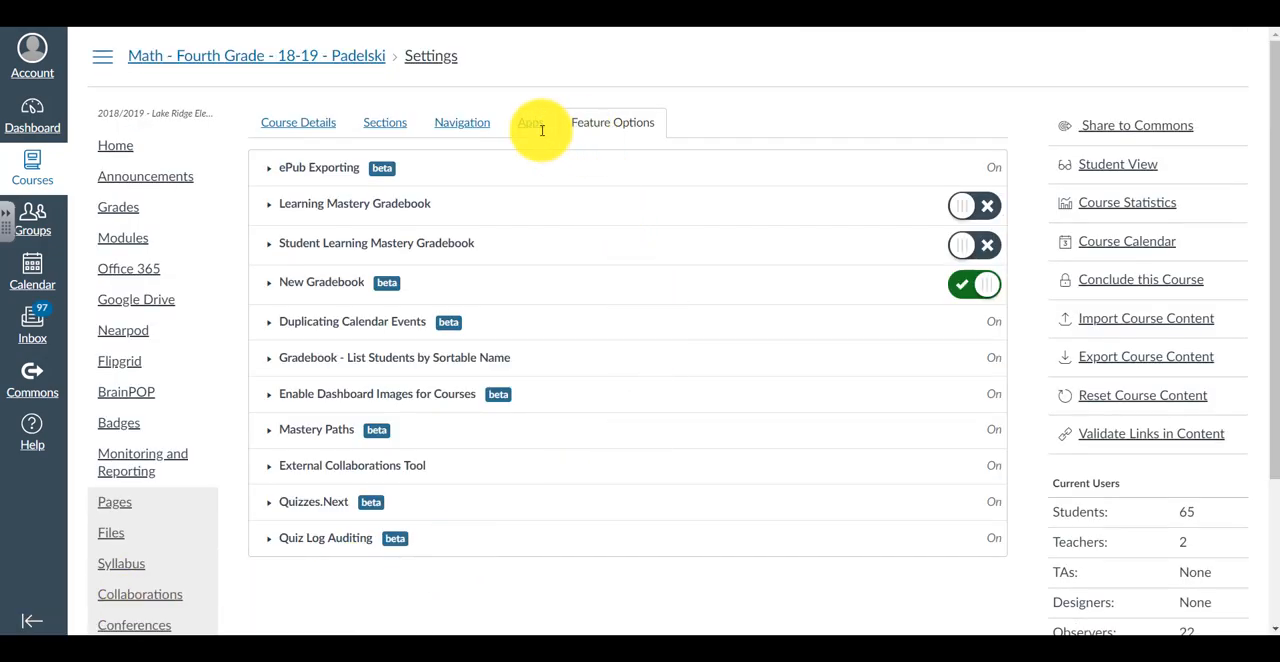
{"action": "left_click", "coordinate": [455, 122]}
{"action": "left_click", "coordinate": [385, 122]}
{"action": "left_click", "coordinate": [605, 122]}
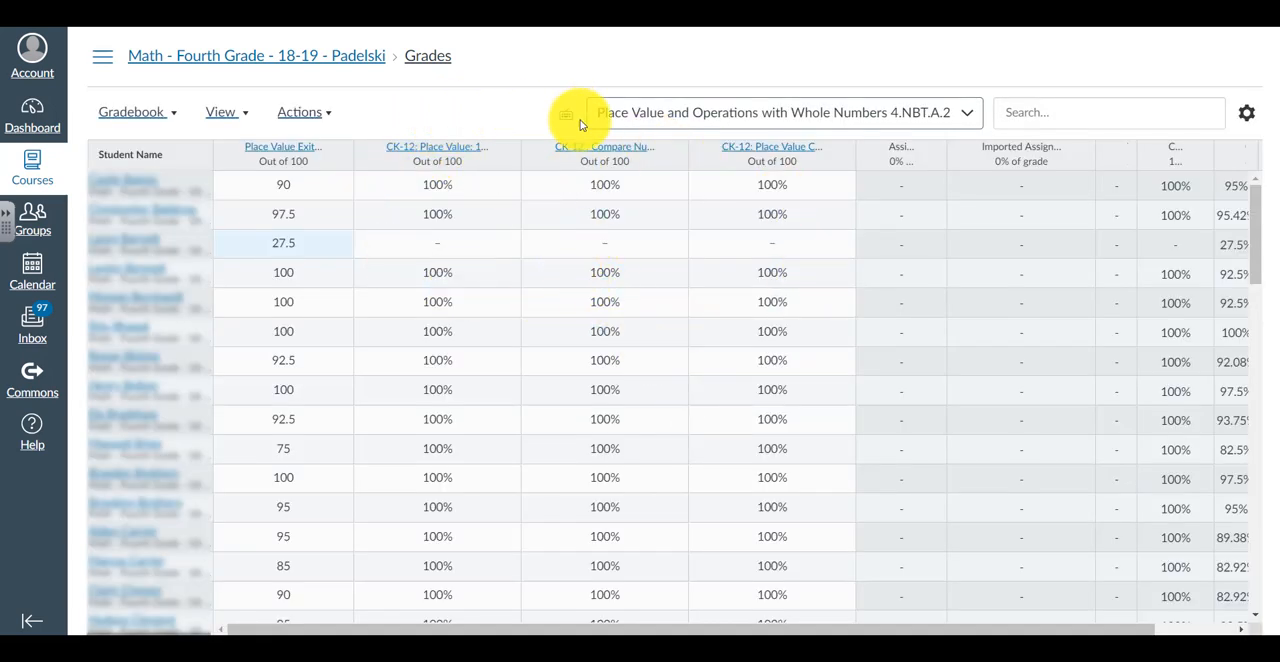
Filter the gradebook to the module Recognize place value in various digits. NBT.1 and NBT.3
{"action": "left_click", "coordinate": [972, 115]}
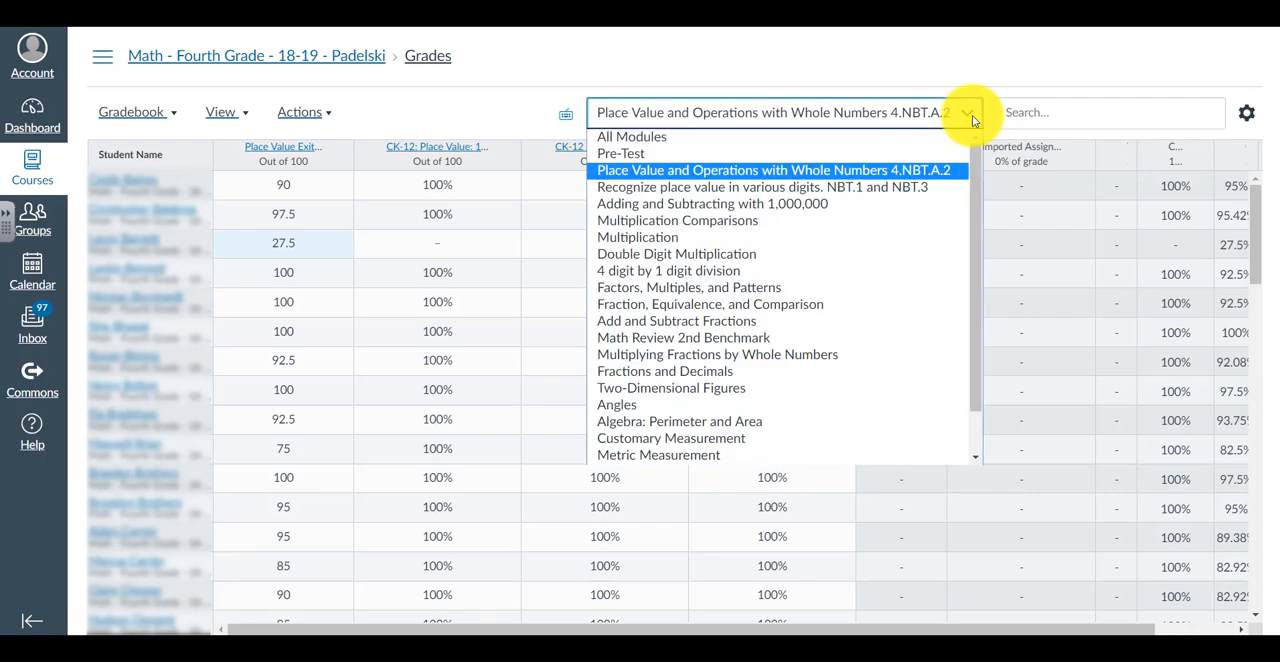
{"action": "left_click", "coordinate": [711, 189]}
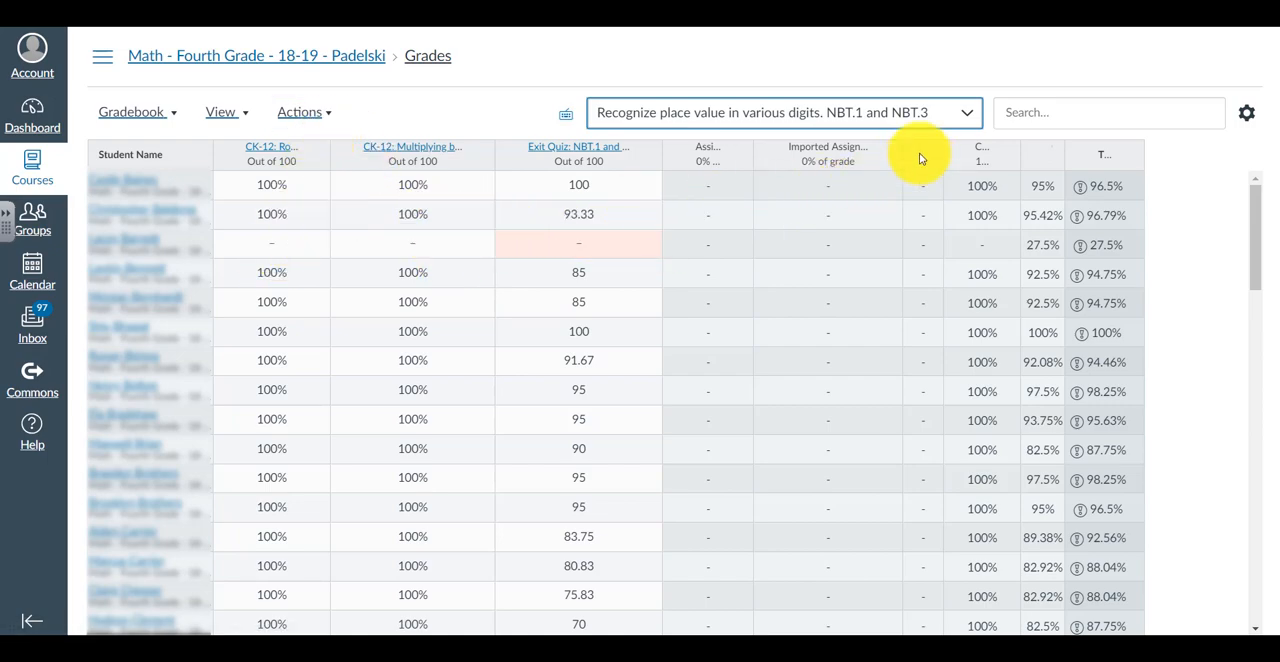
{"action": "left_click", "coordinate": [976, 114]}
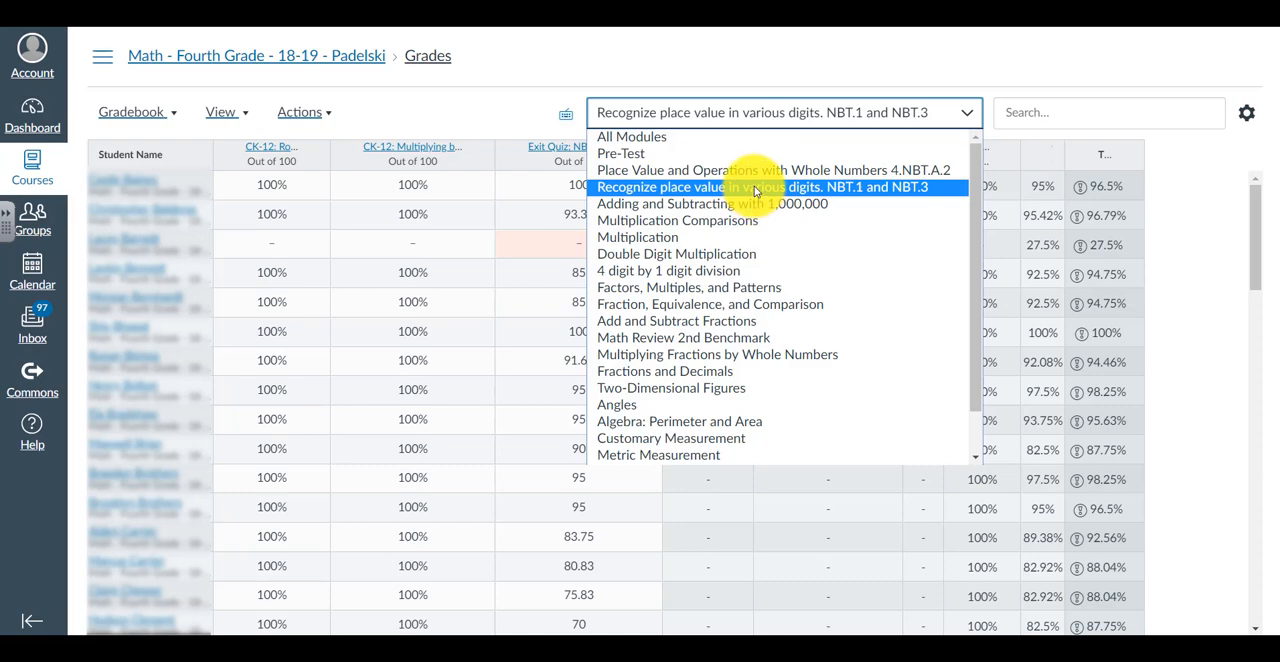
{"action": "left_click", "coordinate": [523, 80]}
Examine the gradebook's view options for arranging columns and filtering by assignment groups, modules or sections
{"action": "left_click", "coordinate": [241, 116]}
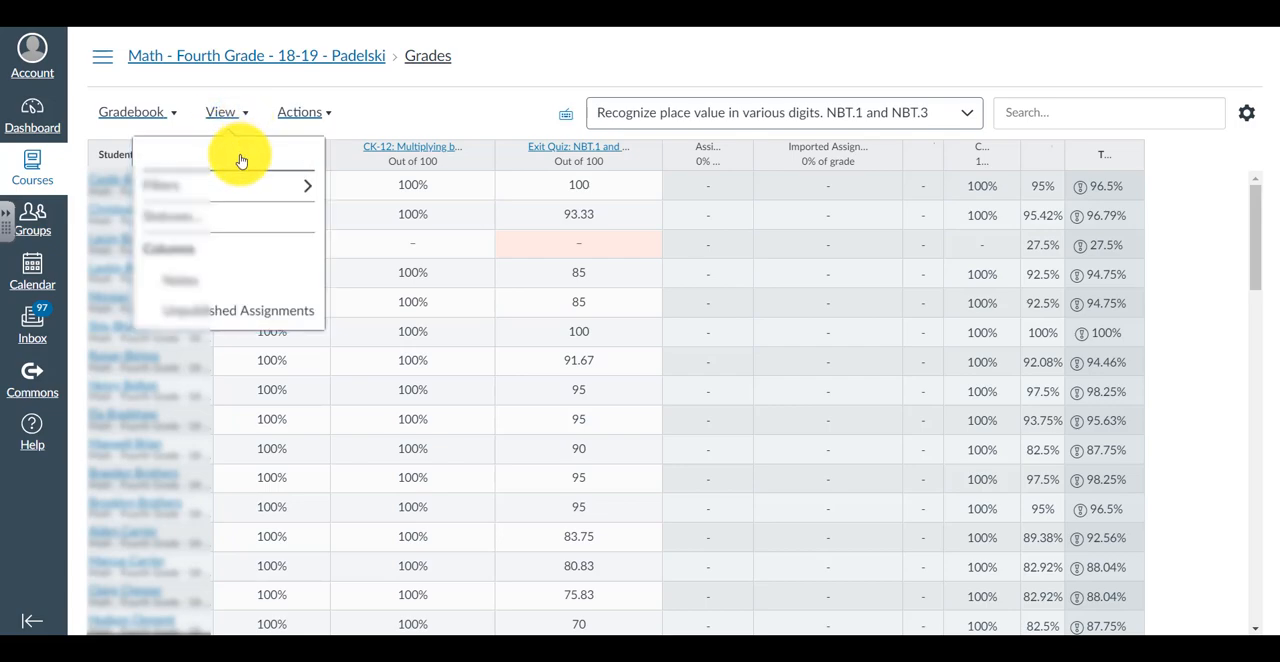
{"action": "mouse_move", "coordinate": [240, 160]}
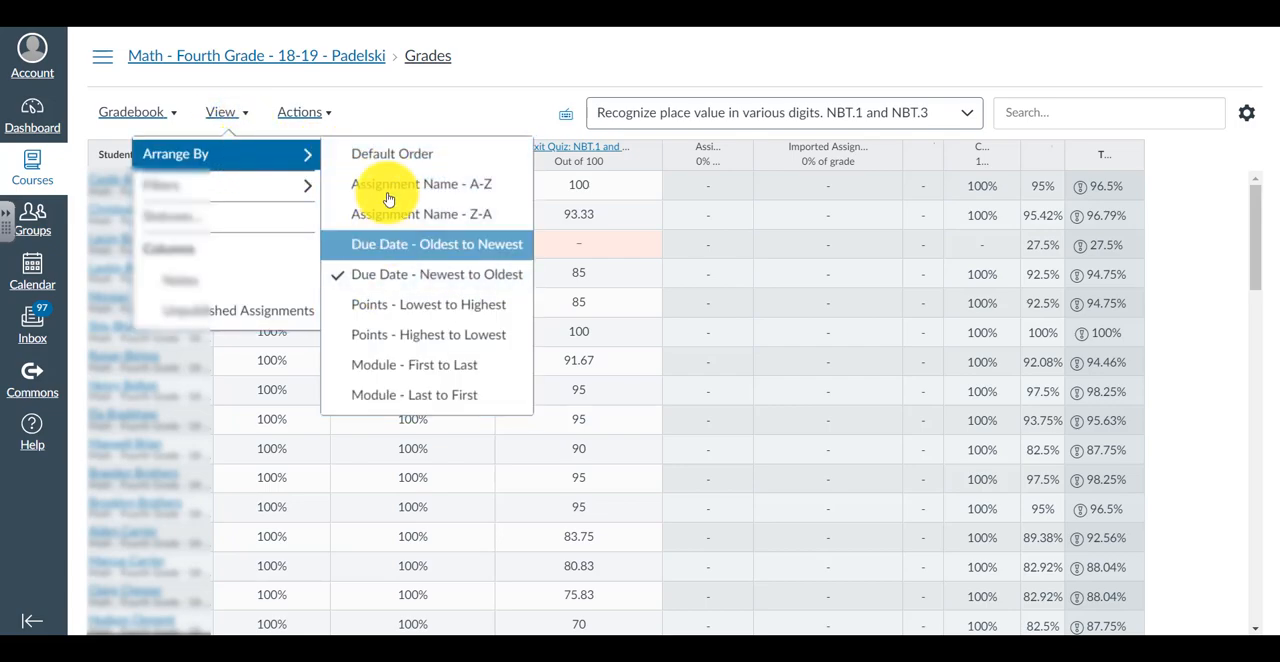
{"action": "mouse_move", "coordinate": [293, 180]}
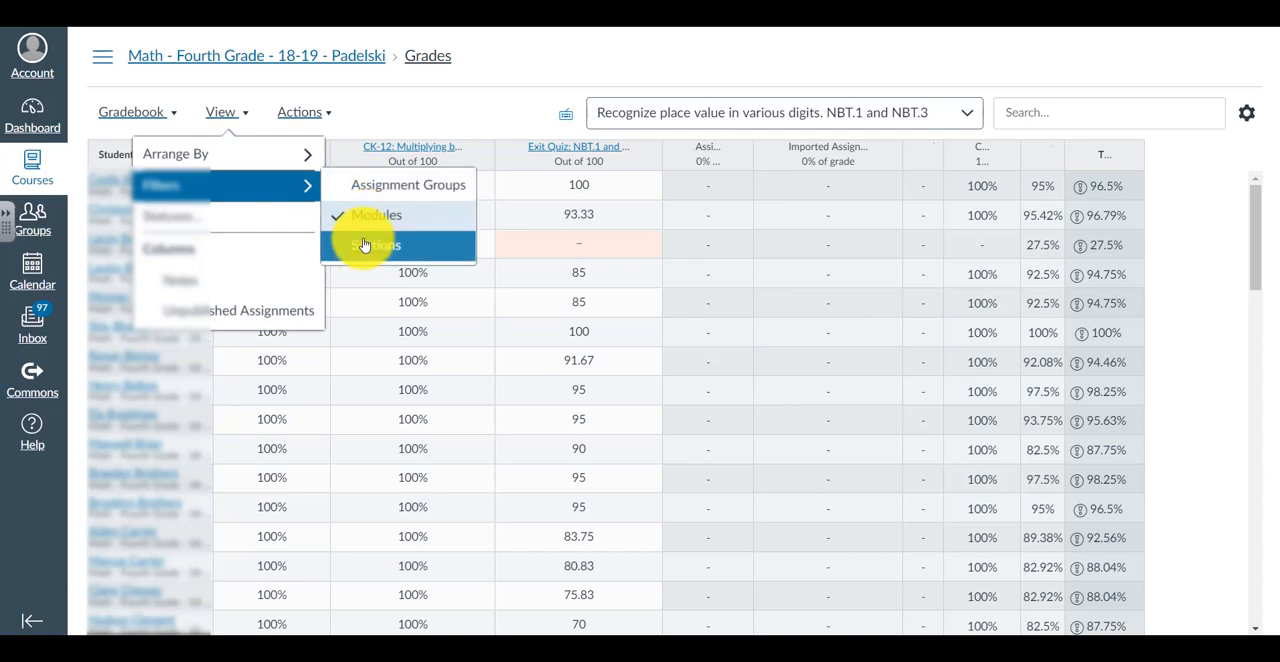
{"action": "mouse_move", "coordinate": [304, 155]}
{"action": "left_click", "coordinate": [358, 113]}
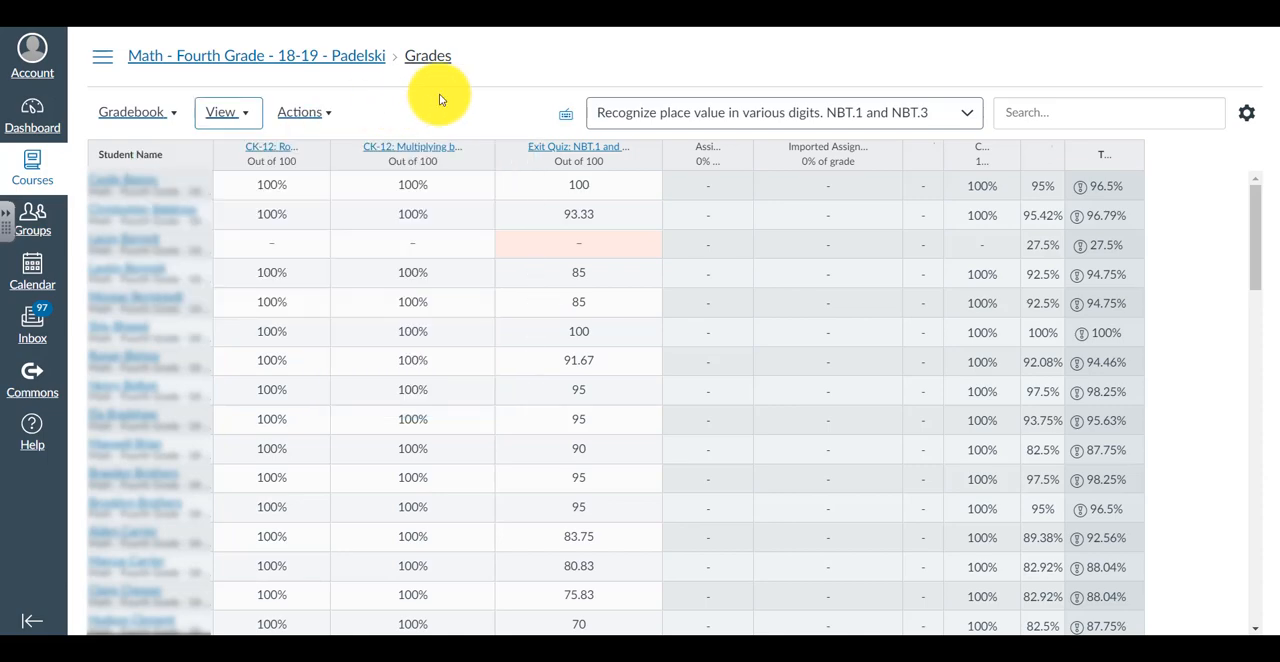
{"action": "left_click", "coordinate": [250, 112]}
{"action": "mouse_move", "coordinate": [257, 188]}
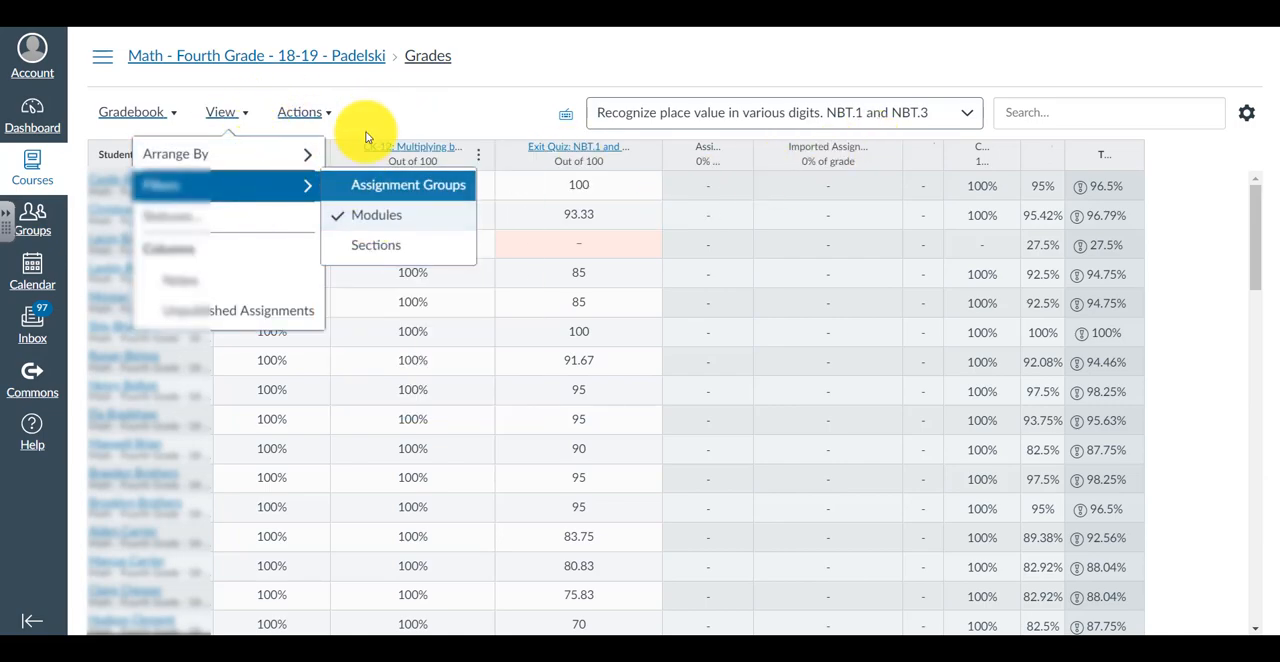
{"action": "left_click", "coordinate": [441, 89]}
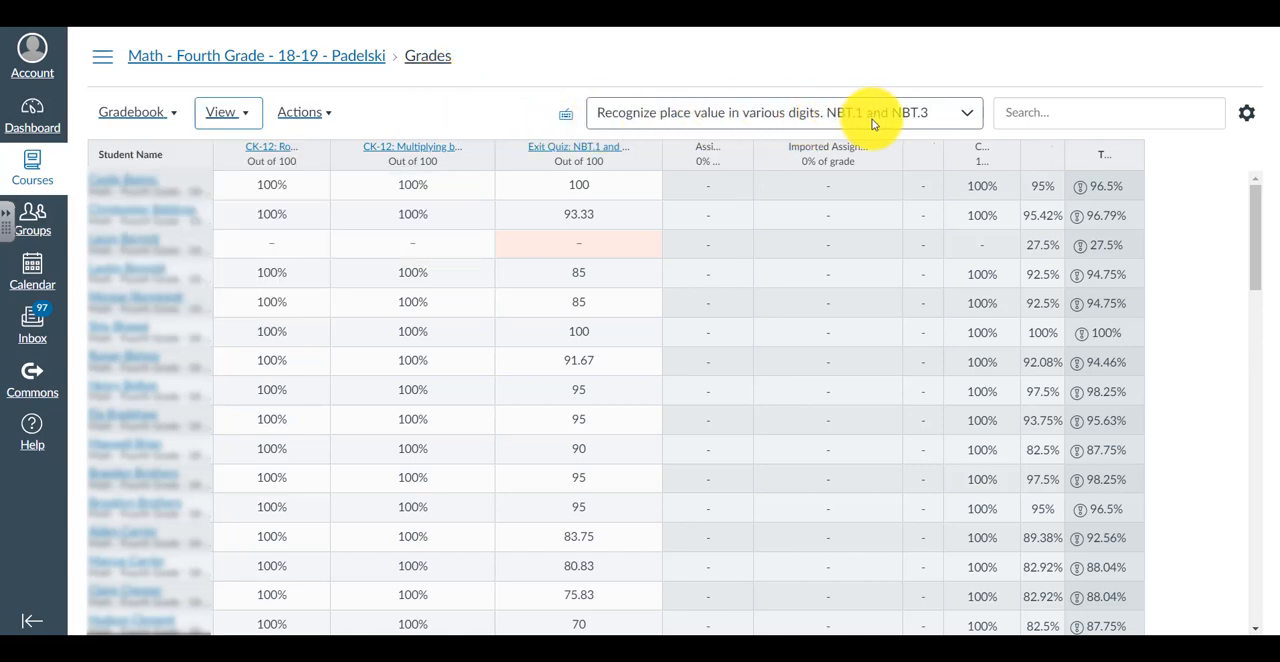
Start Sync to Post Grades for all sections and deselect all the assignments ready to post
{"action": "left_click", "coordinate": [334, 117]}
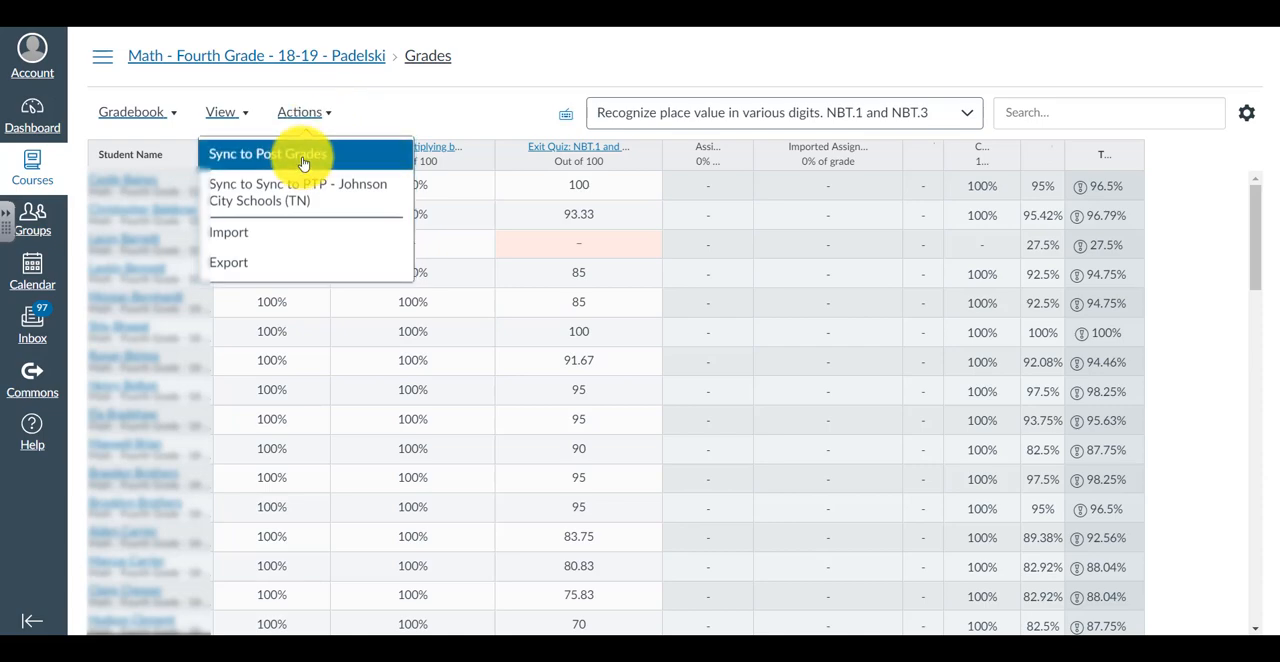
{"action": "left_click", "coordinate": [268, 154]}
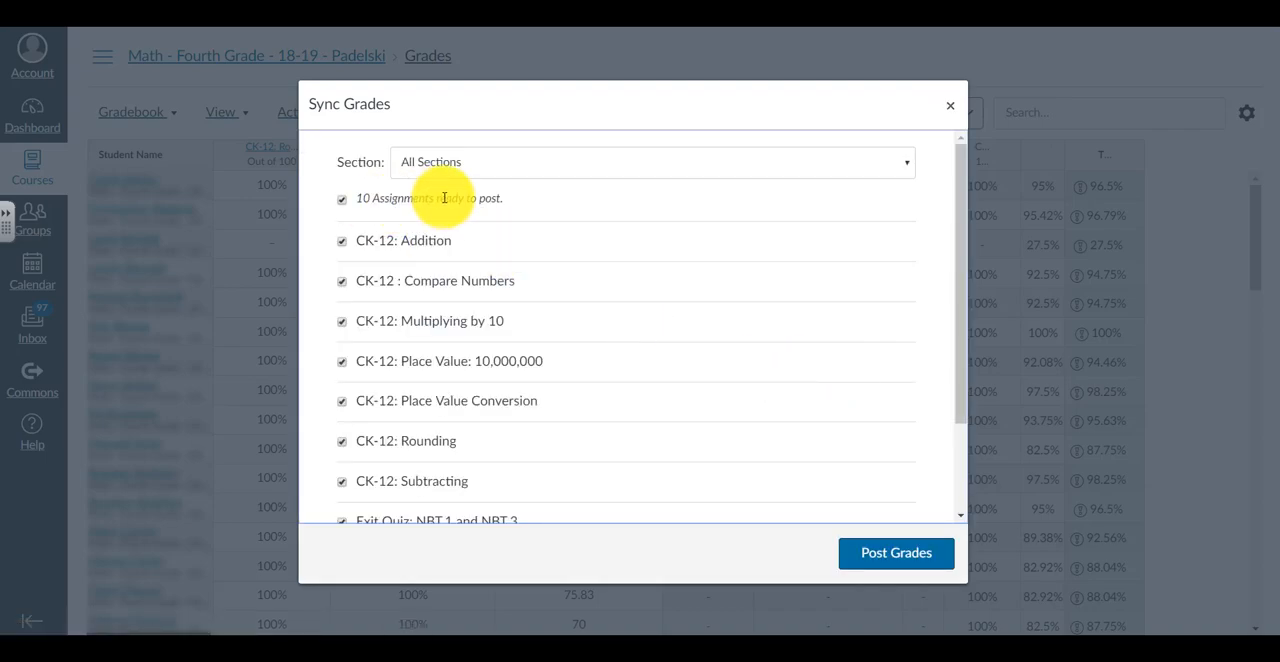
{"action": "left_click", "coordinate": [342, 202]}
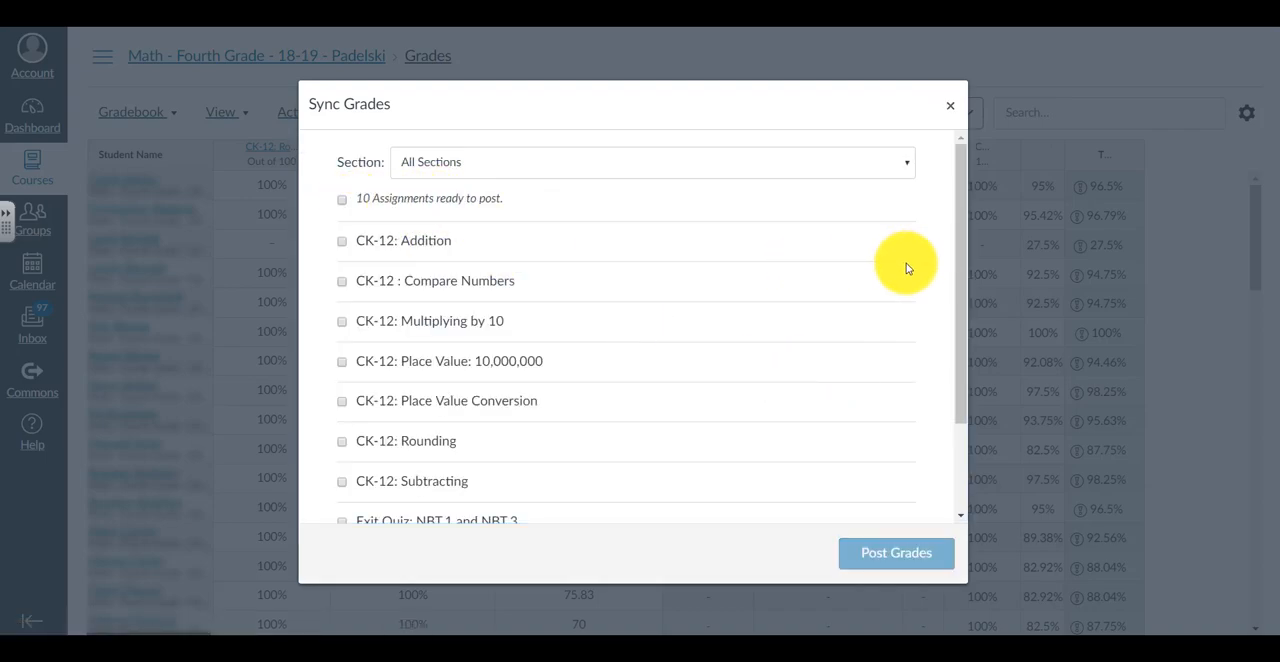
Select Exit Quiz: NBT.1 and NBT.3, CK-12: Rounding and CK-12: Multiplying by 10, post their grades and close the dialog
{"action": "left_click_drag", "start_coordinate": [955, 250], "coordinate": [955, 347]}
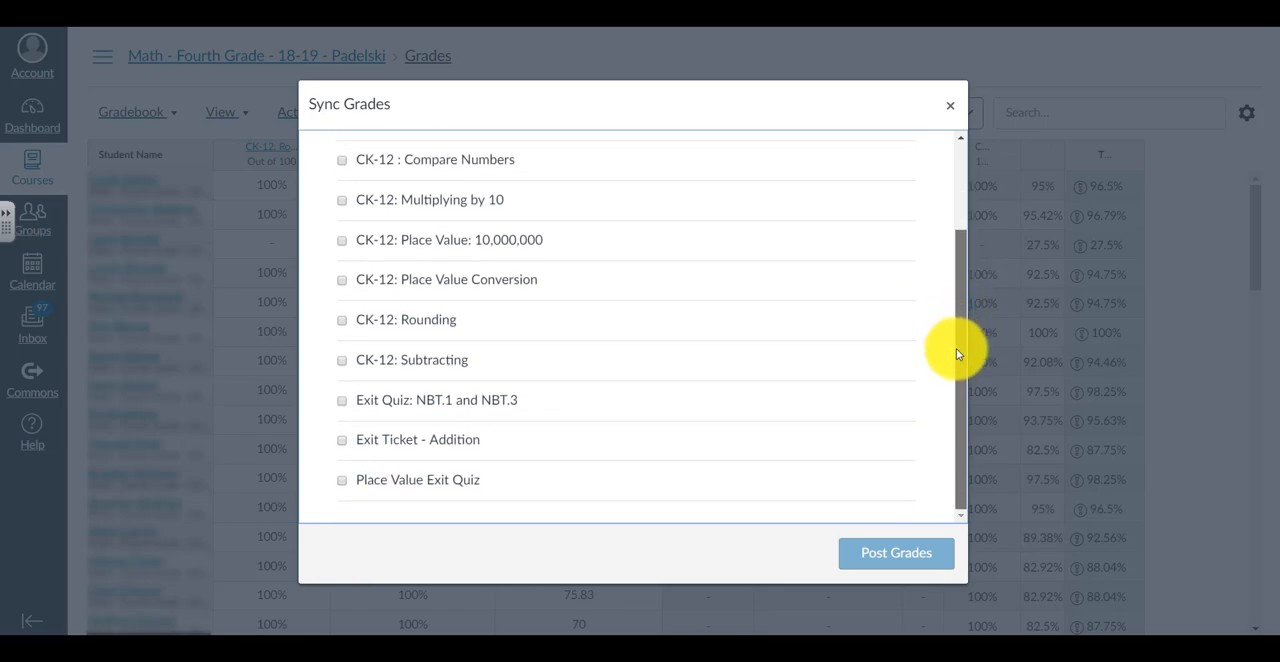
{"action": "left_click", "coordinate": [343, 404]}
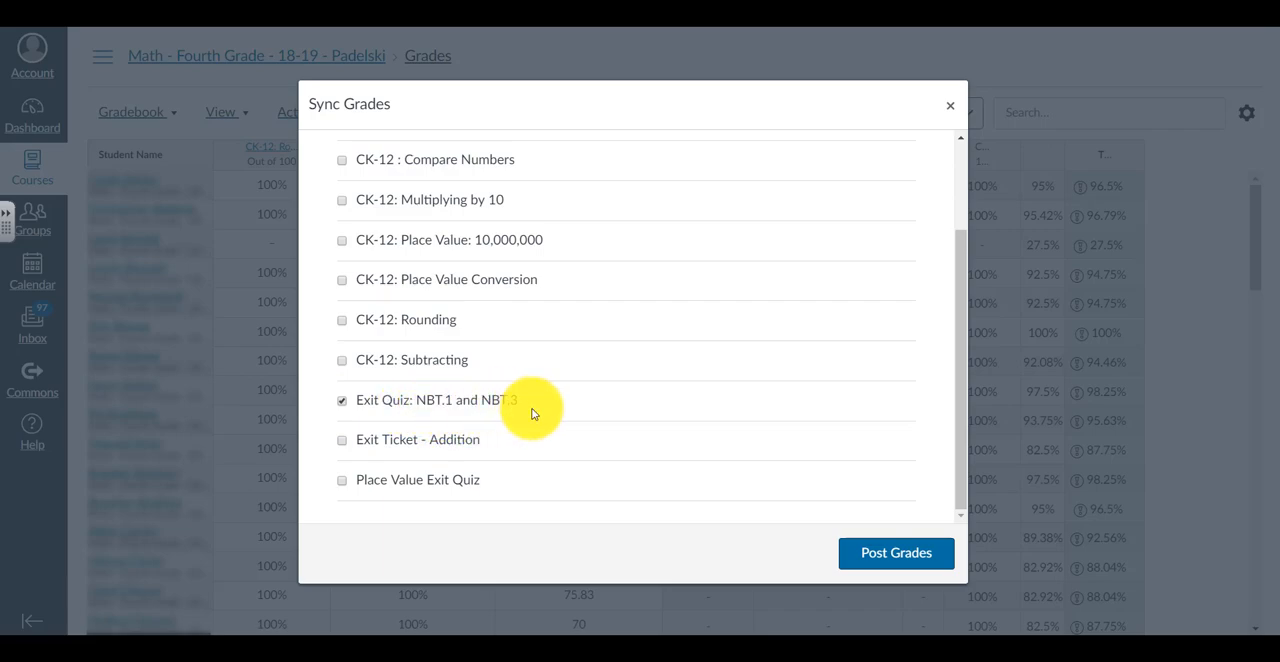
{"action": "left_click", "coordinate": [342, 323]}
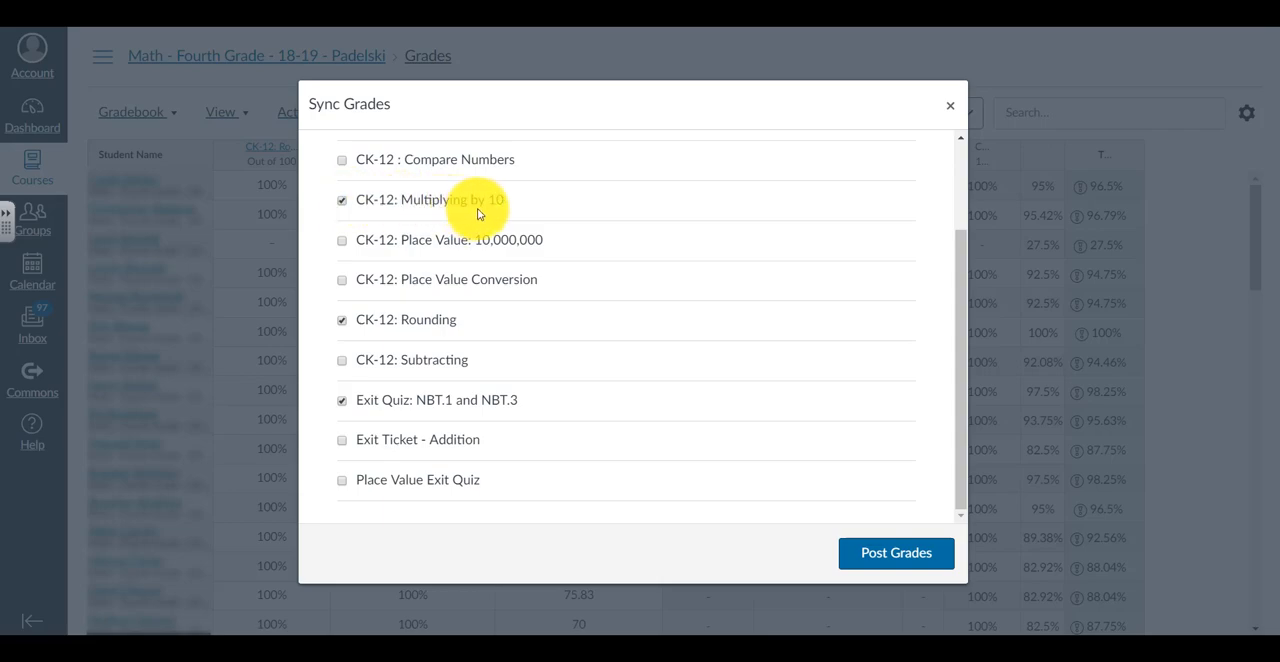
{"action": "mouse_move", "coordinate": [960, 441]}
{"action": "left_mouse_down"}
{"action": "mouse_move", "coordinate": [960, 322]}
{"action": "mouse_move", "coordinate": [958, 460]}
{"action": "left_mouse_up"}
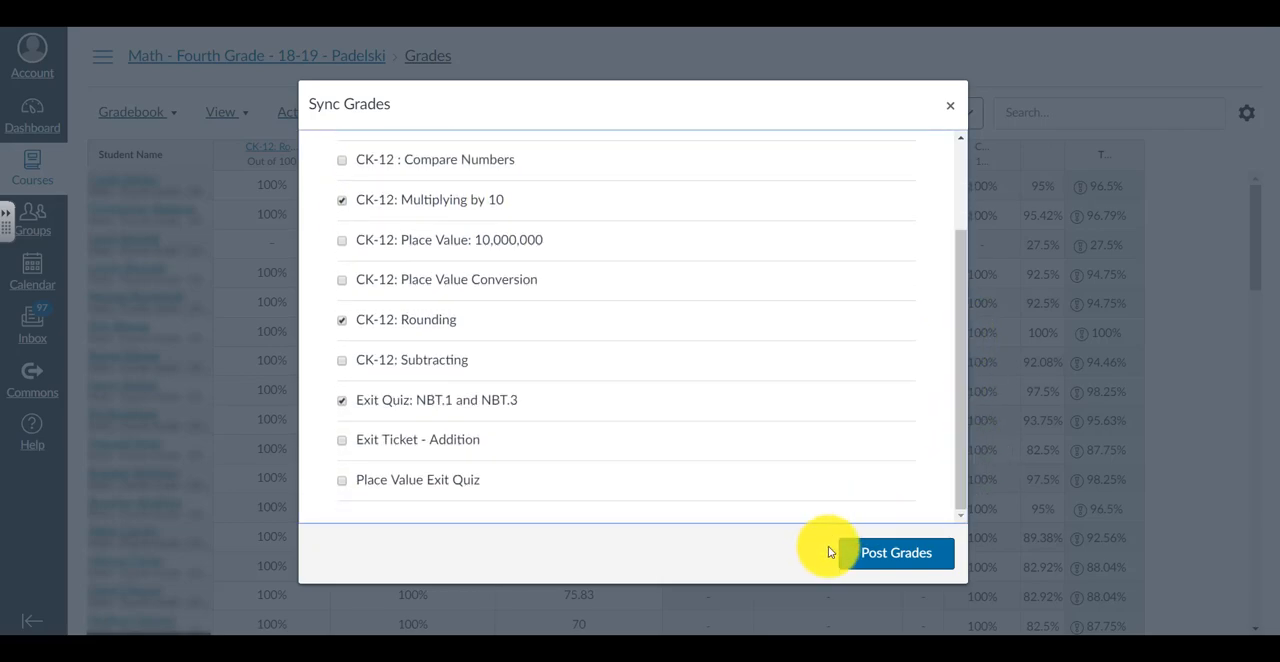
{"action": "left_click", "coordinate": [850, 553]}
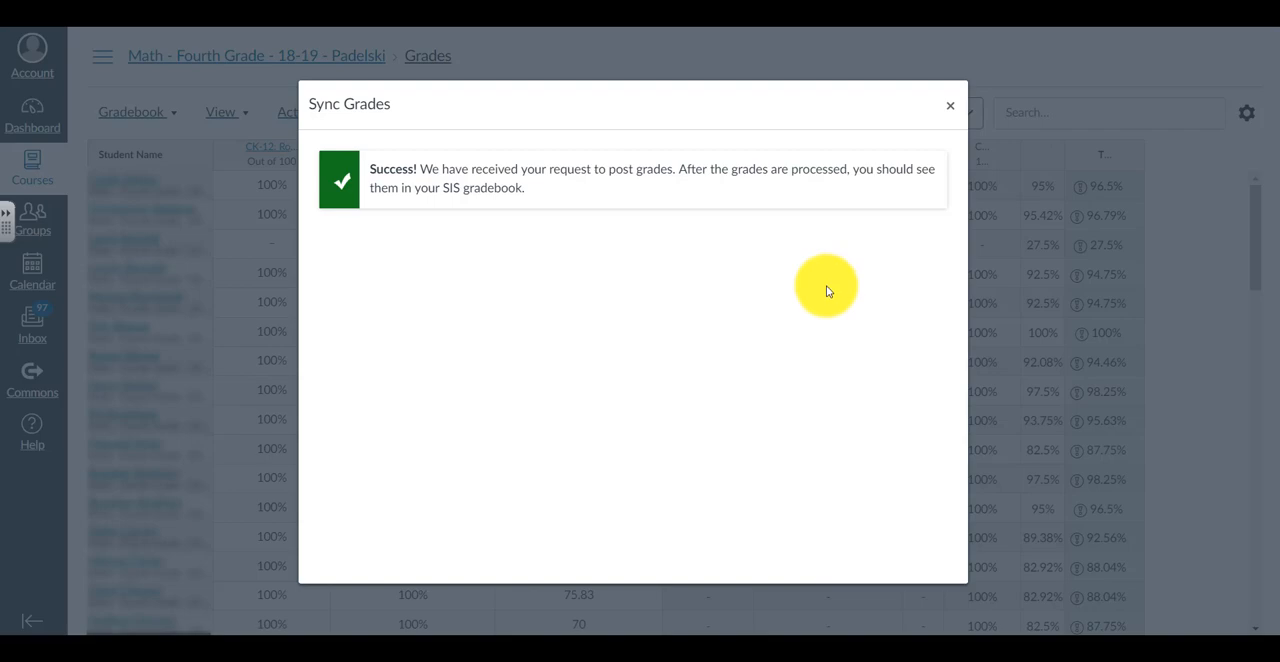
{"action": "left_click", "coordinate": [950, 105]}
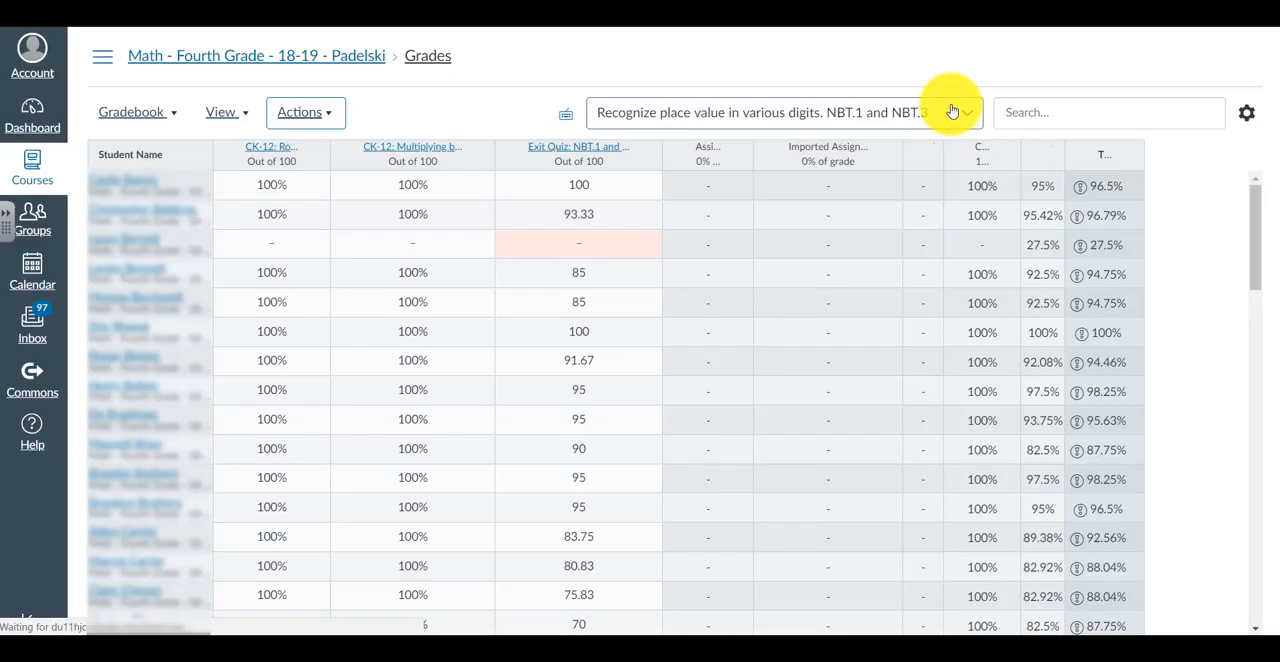
Sync the gradebook's grades with PTP - Johnson City Schools (TN) and confirm the sync
{"action": "left_click", "coordinate": [334, 118]}
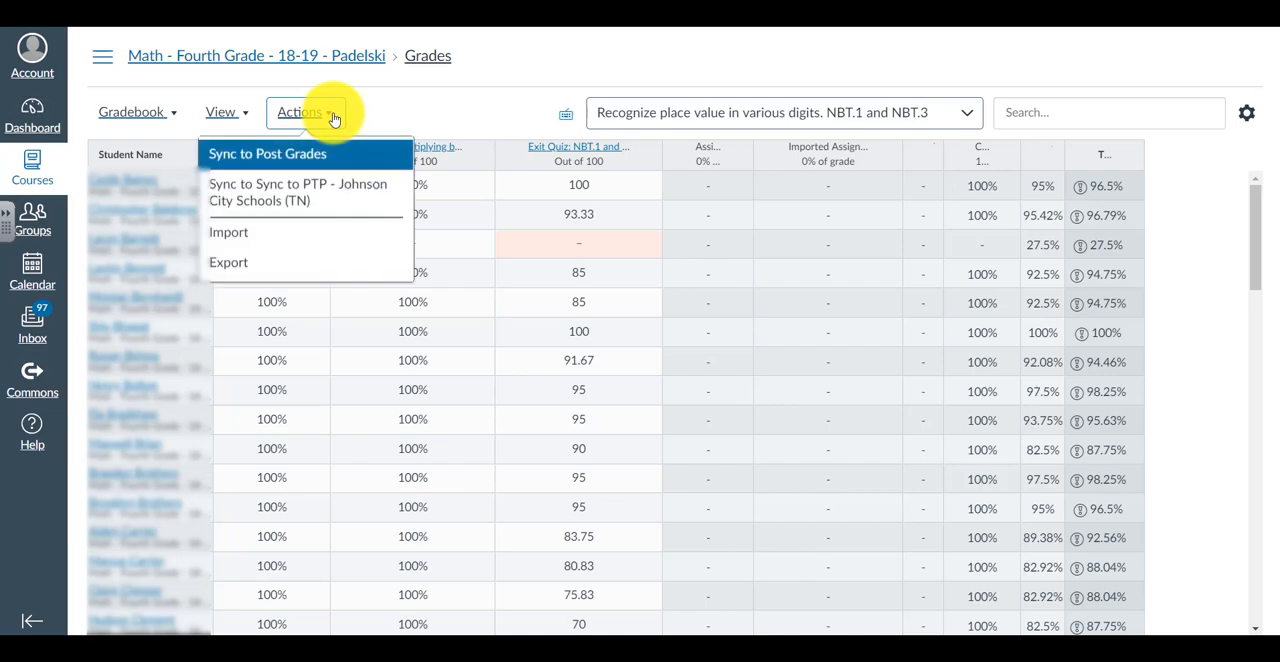
{"action": "left_click", "coordinate": [325, 200]}
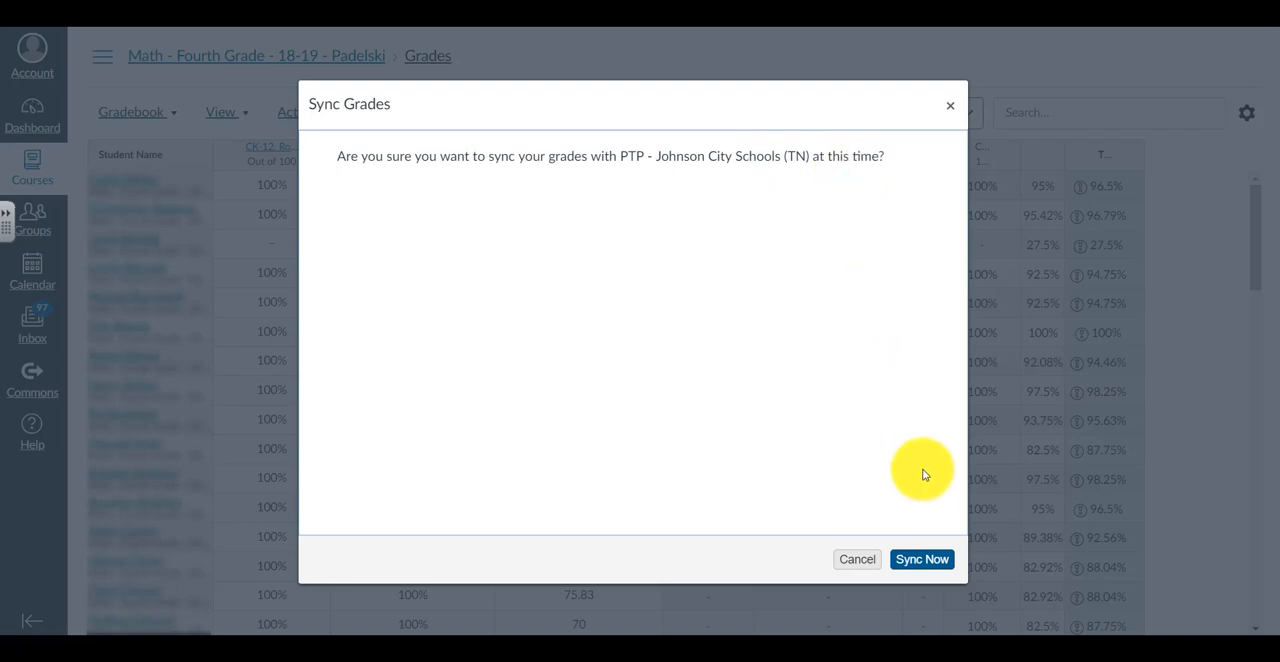
{"action": "left_click", "coordinate": [922, 562]}
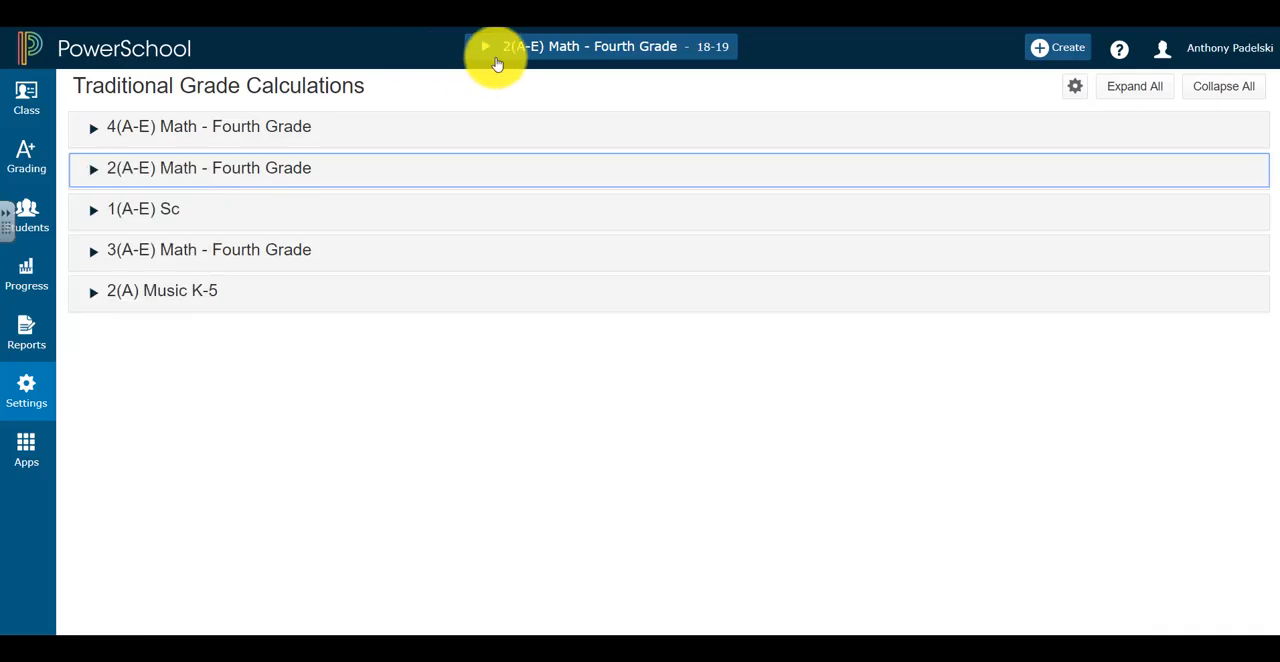
Switch to PowerSchool and open the Q1 scoresheet of the 2(A-E) Math - Fourth Grade class
{"action": "left_click", "coordinate": [497, 60]}
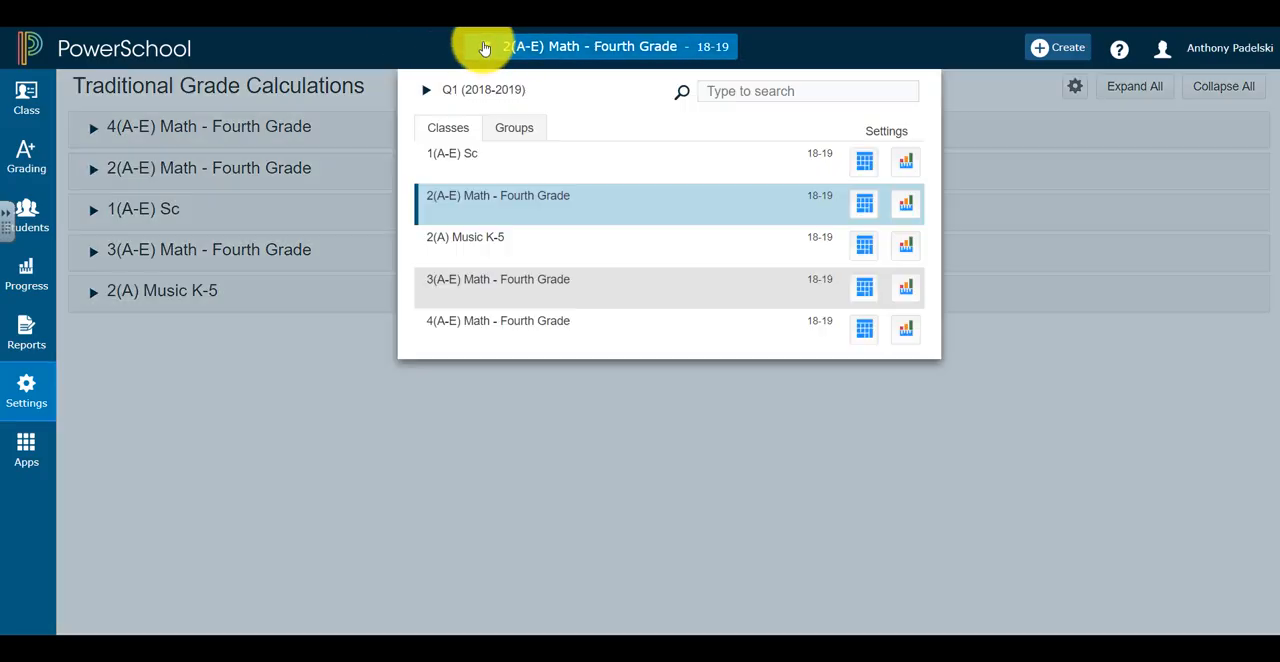
{"action": "left_click", "coordinate": [26, 216]}
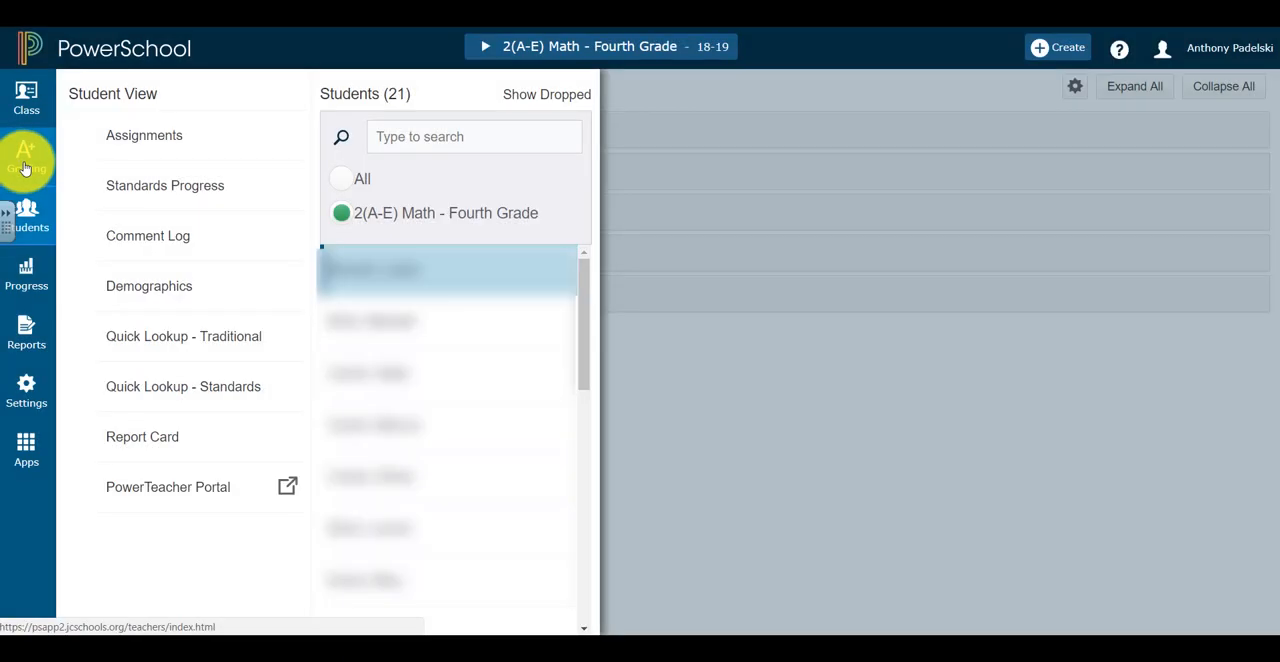
{"action": "left_click", "coordinate": [24, 157]}
{"action": "left_click", "coordinate": [140, 186]}
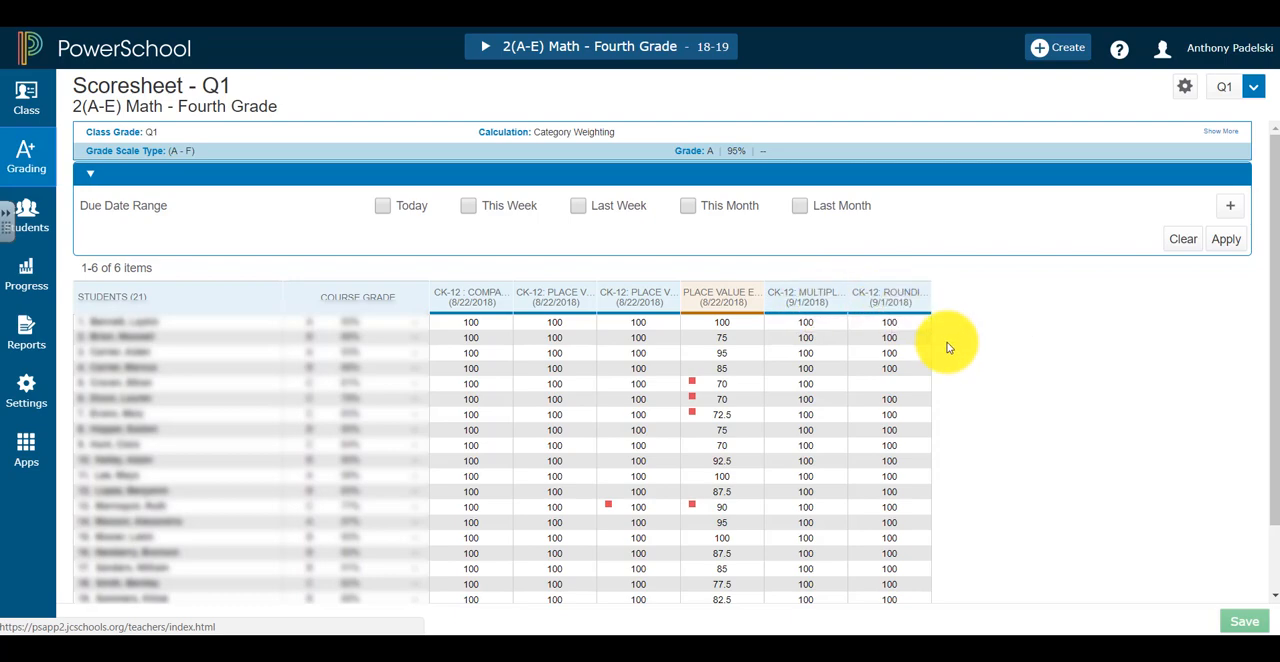
Check the Q1 scoresheets of the 3(A-E) and 4(A-E) Math - Fourth Grade classes, and return to 3(A-E)
{"action": "left_click", "coordinate": [486, 47]}
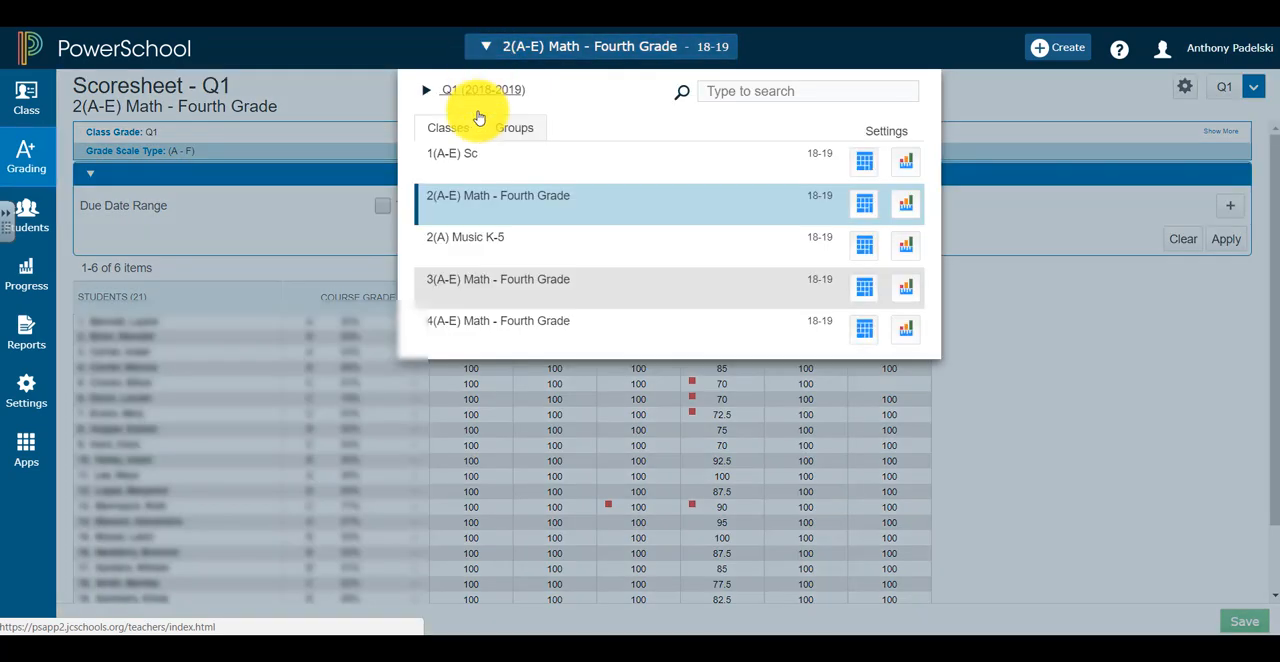
{"action": "left_click", "coordinate": [480, 280]}
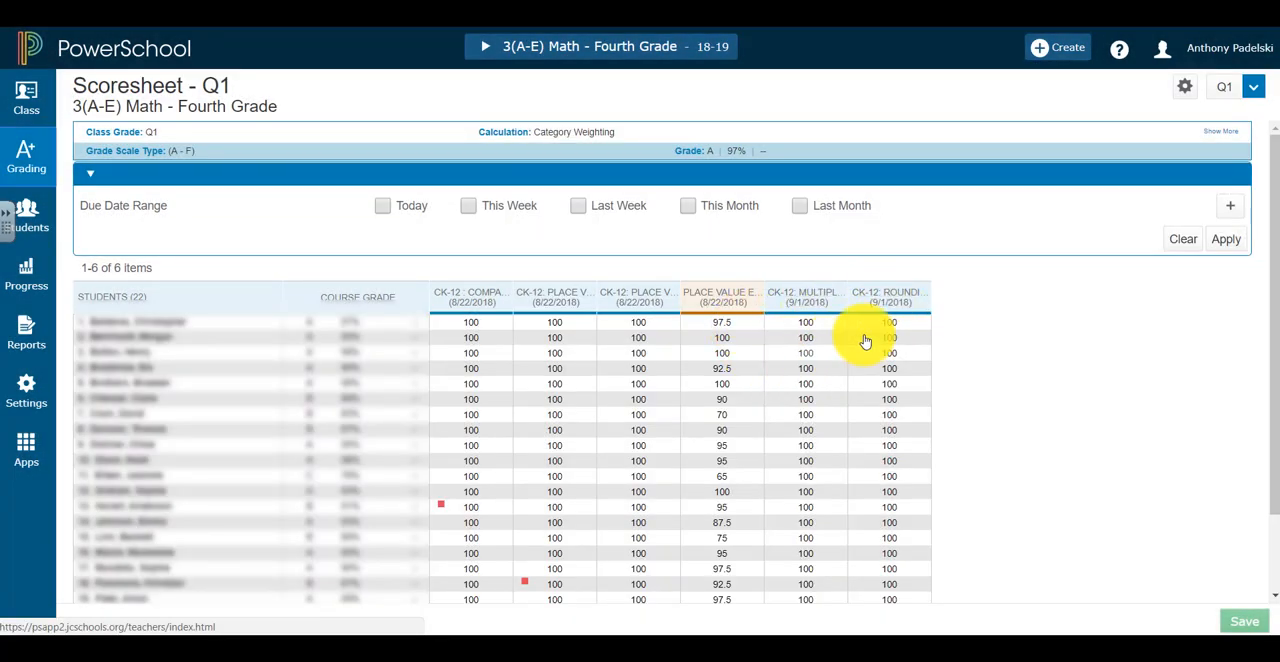
{"action": "left_click", "coordinate": [485, 48]}
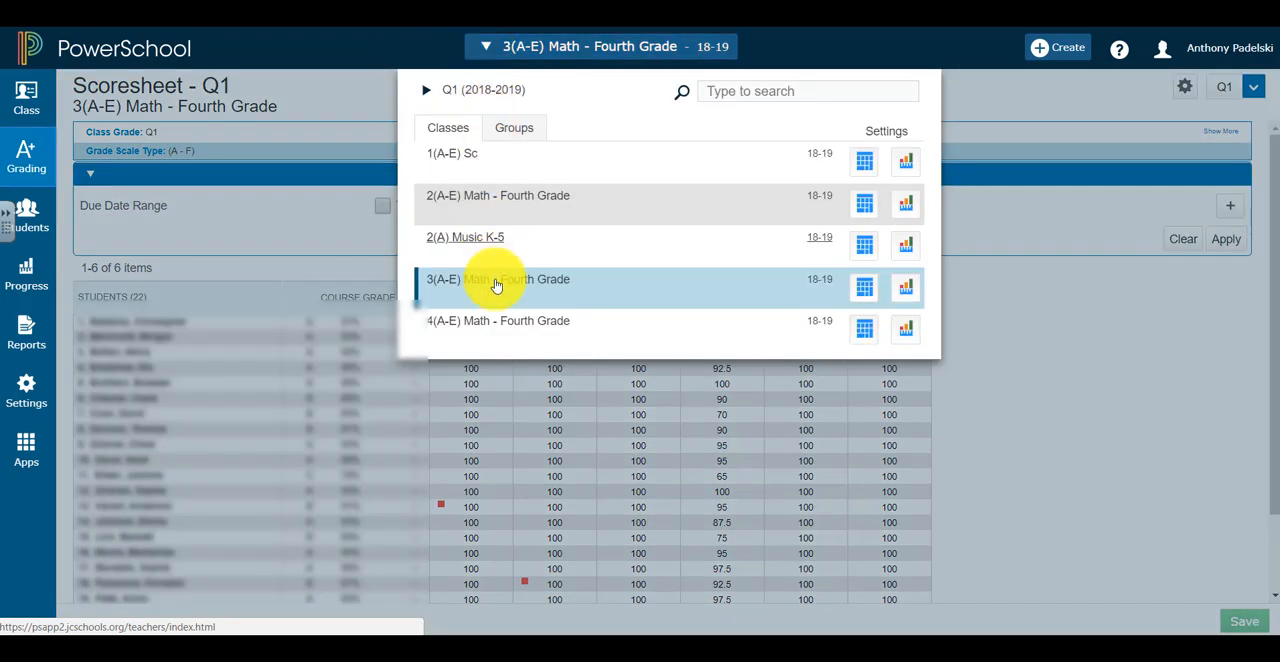
{"action": "left_click", "coordinate": [500, 324]}
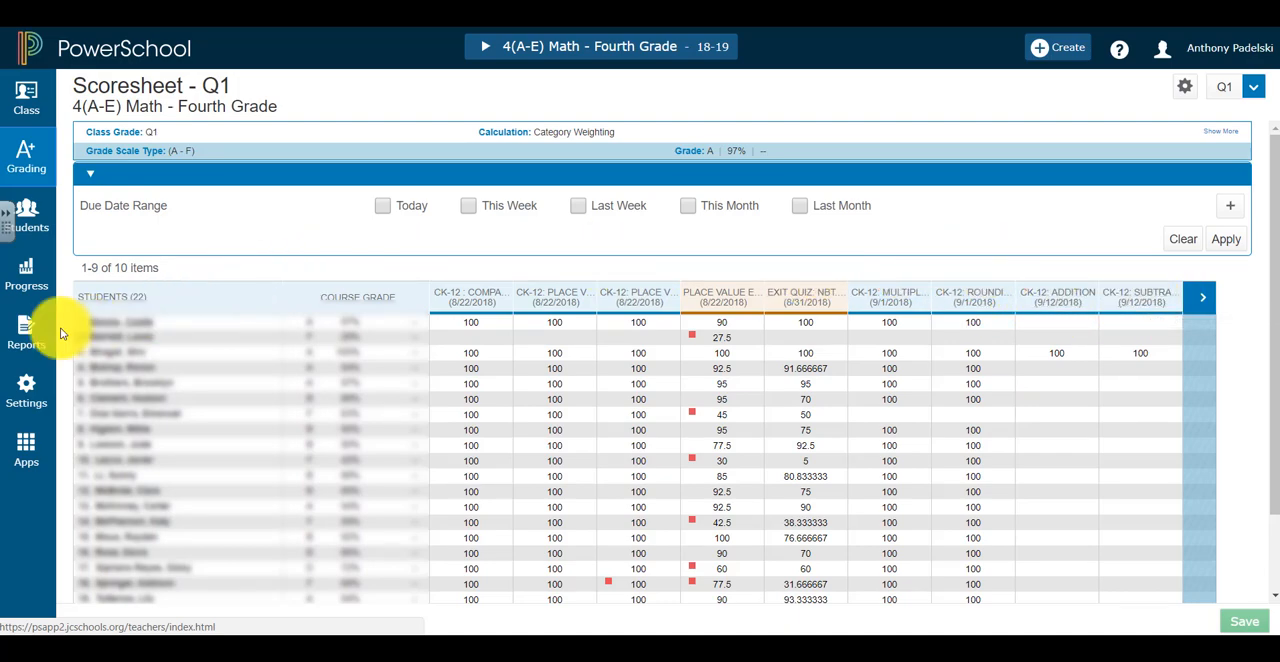
{"action": "left_click", "coordinate": [486, 47]}
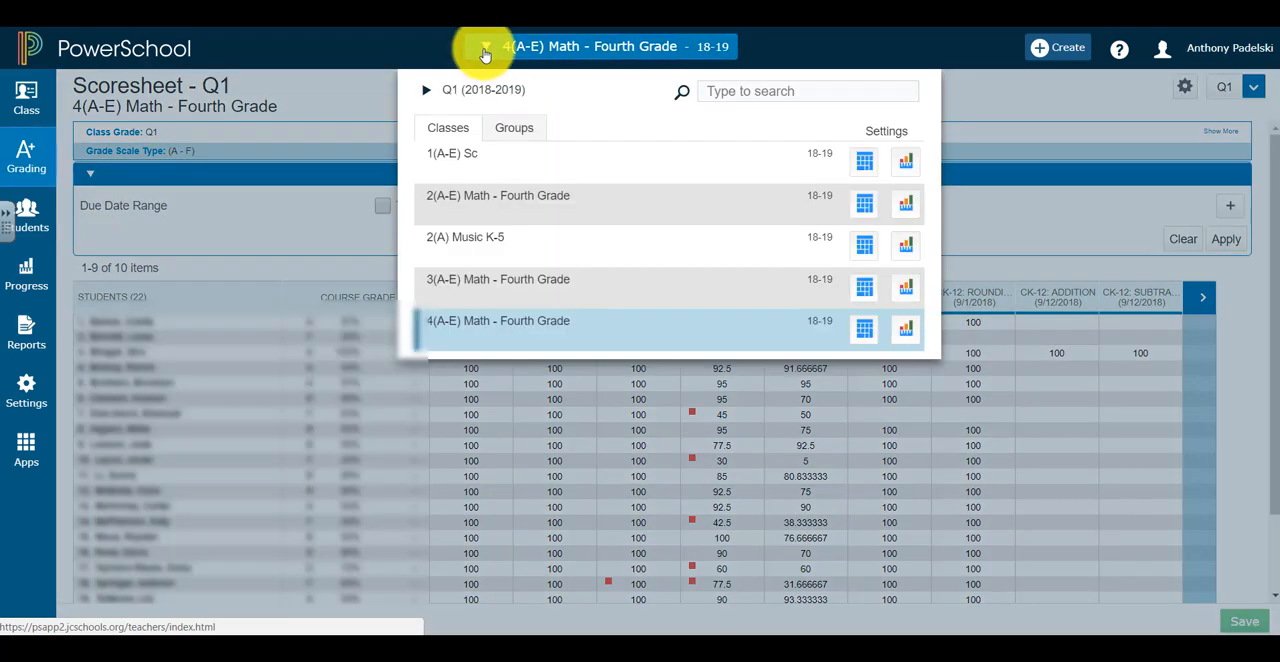
{"action": "left_click", "coordinate": [522, 287]}
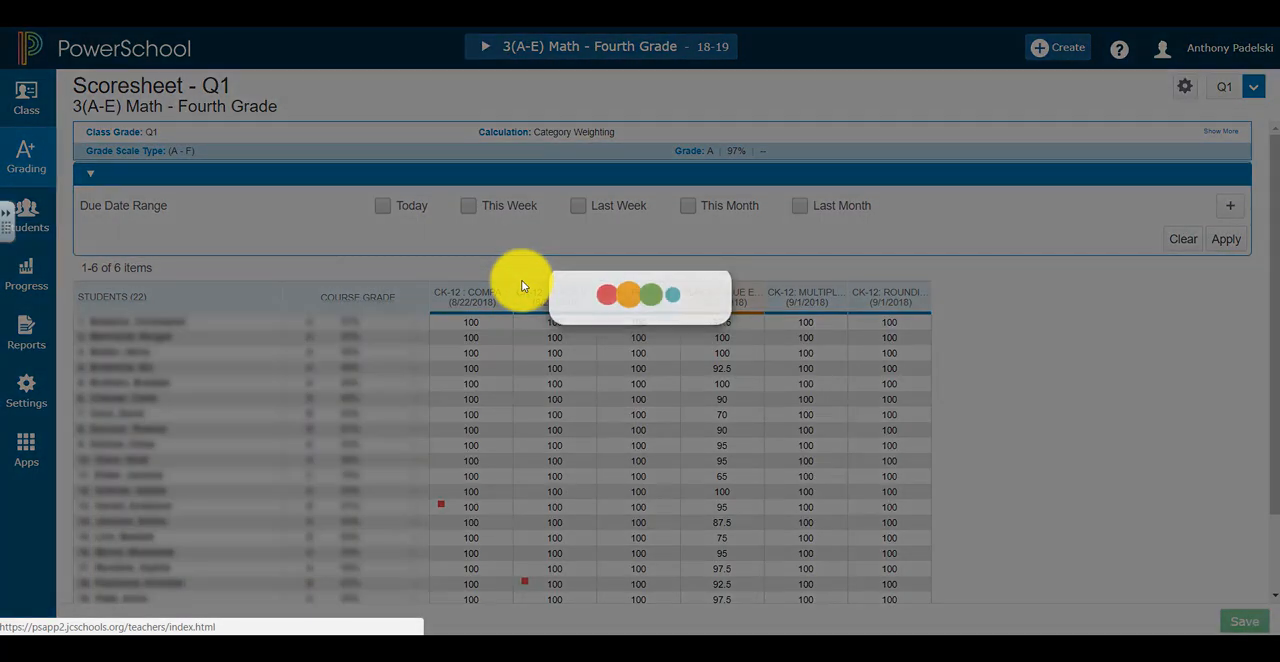